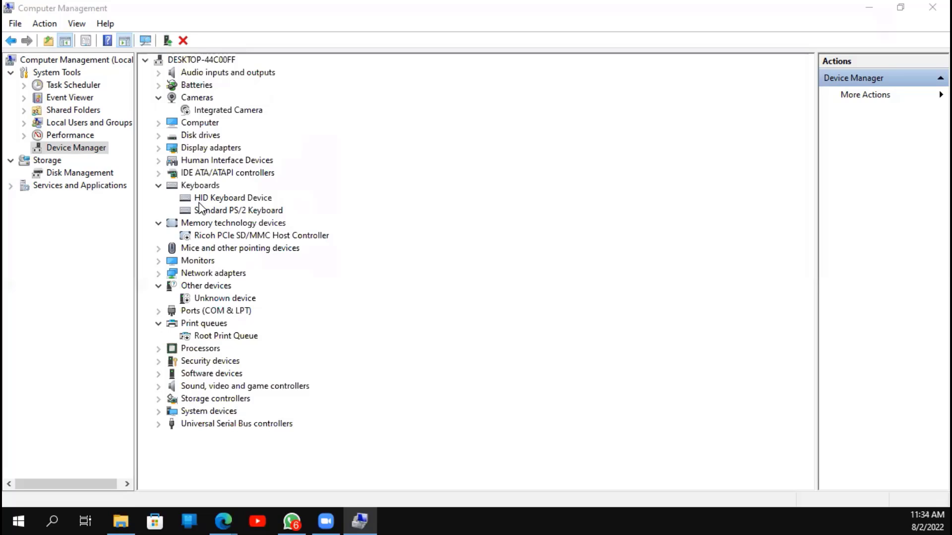
- Minimize Computer Management and enter the query "what is keyboard scan codes" in the new tab of the Edge browser without submitting it
{"action": "left_click", "coordinate": [868, 11]}
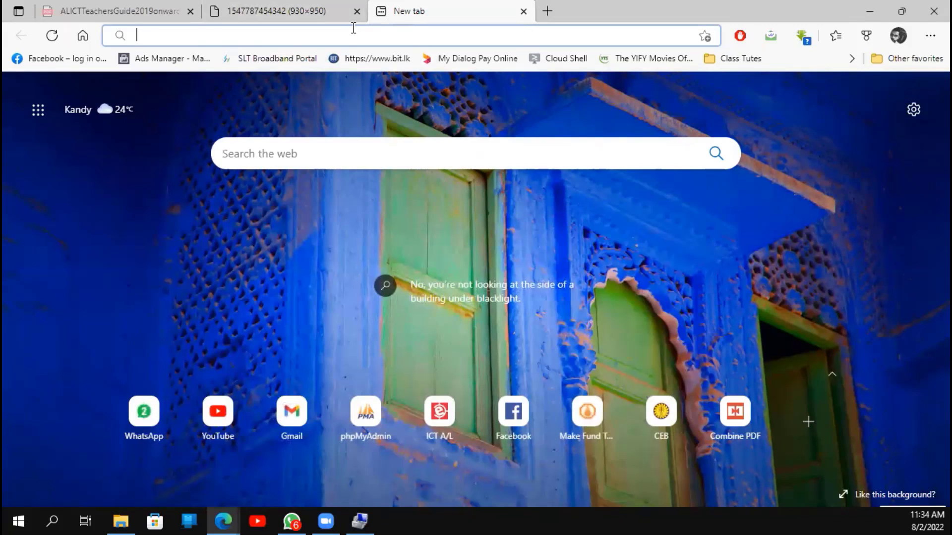
{"action": "type", "text": "wha"}
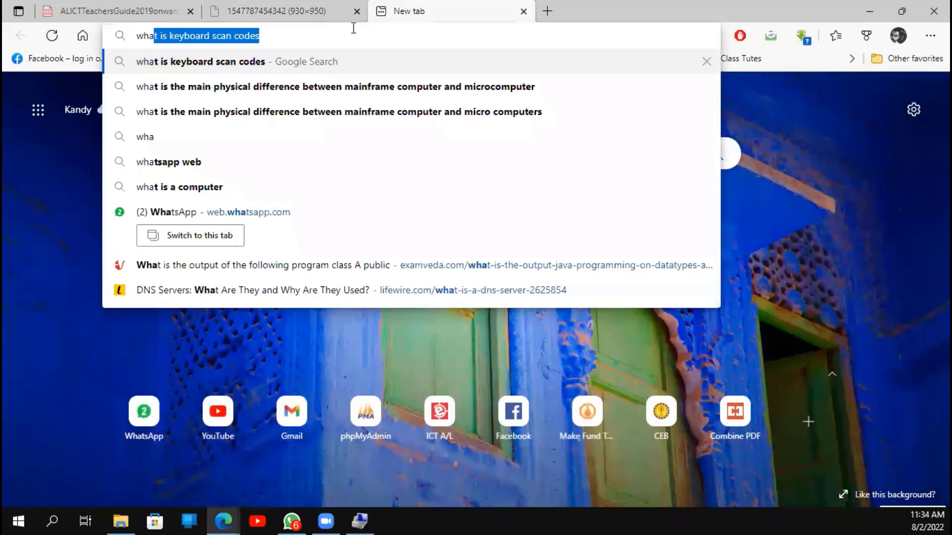
{"action": "key", "text": "Right"}
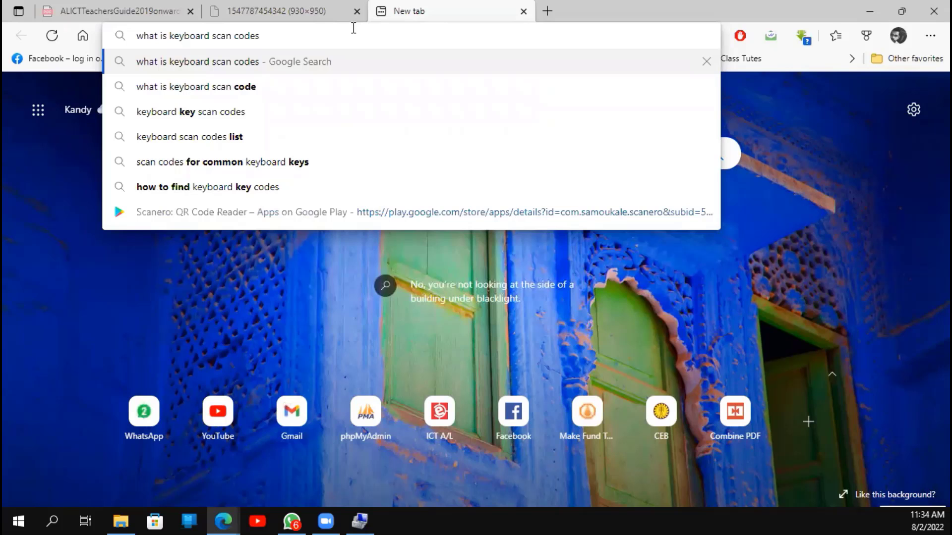
- Try the Backspace and Tab keys in the address field, deleting and retyping the query's final "s" twice
{"action": "key", "text": "Tab"}
{"action": "key", "text": "shift+Tab"}
{"action": "key", "text": "BackSpace"}
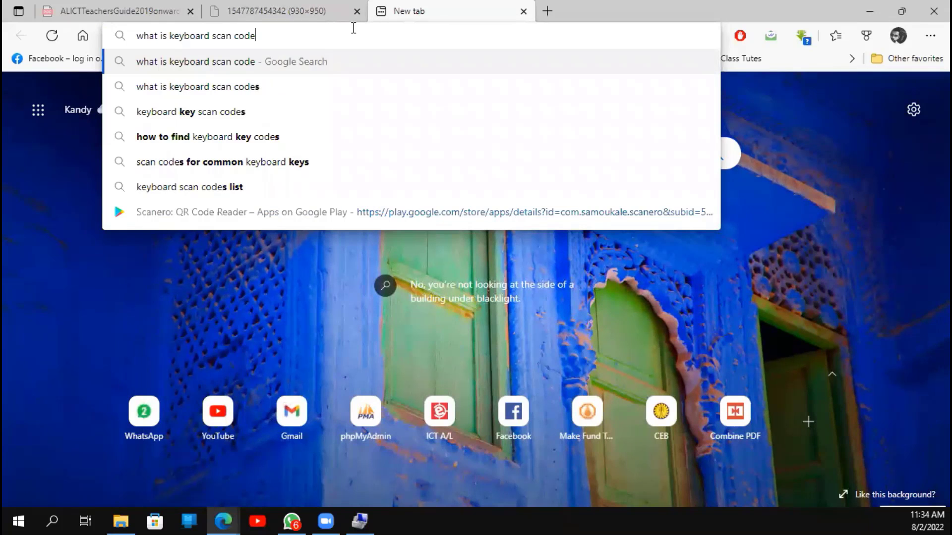
{"action": "type", "text": "s"}
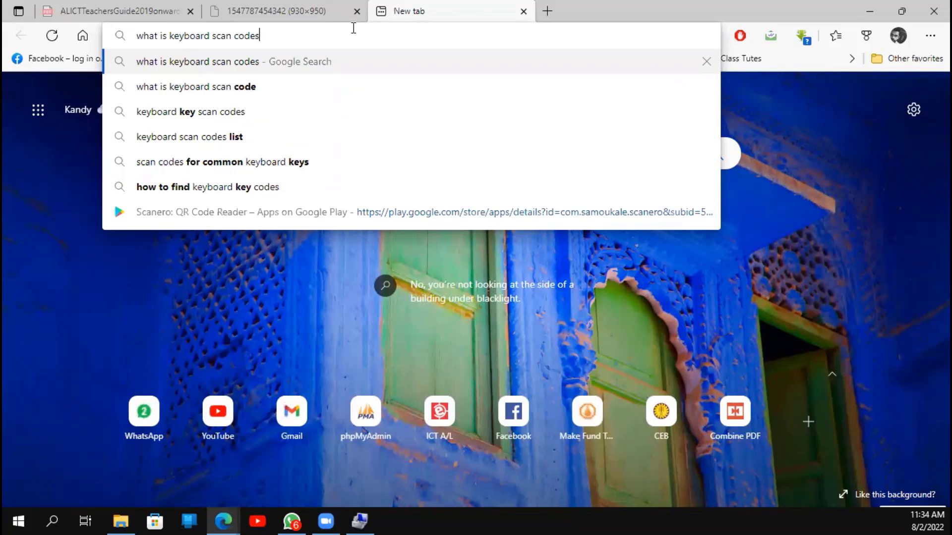
{"action": "key", "text": "BackSpace"}
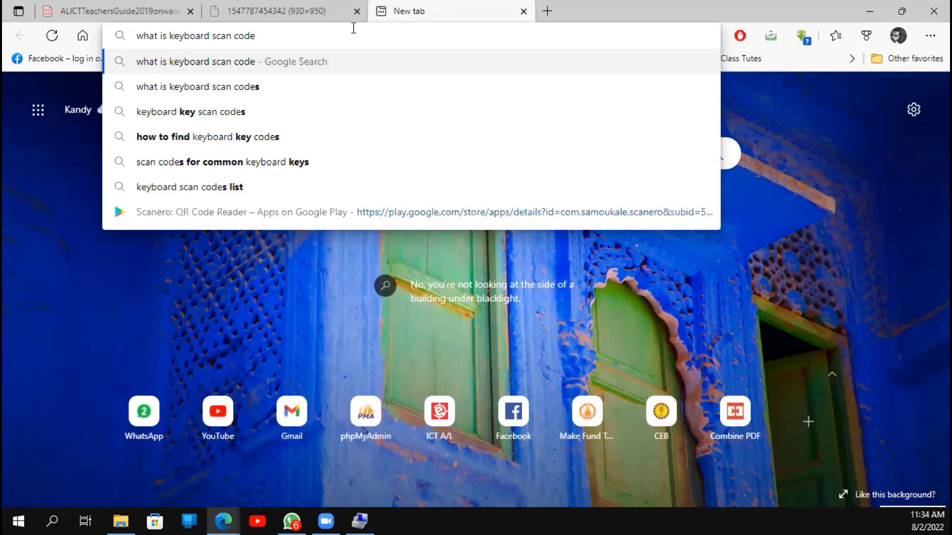
{"action": "type", "text": "s"}
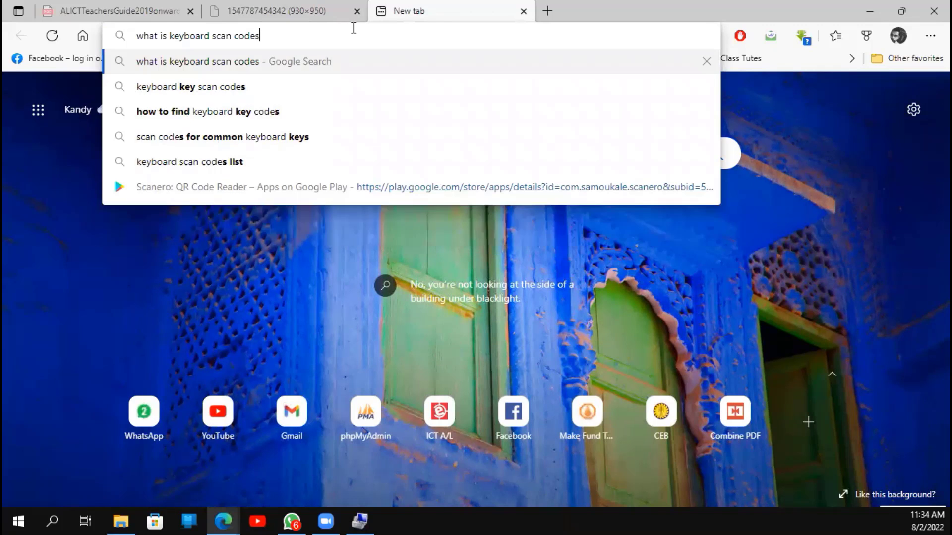
{"action": "key", "text": "Tab"}
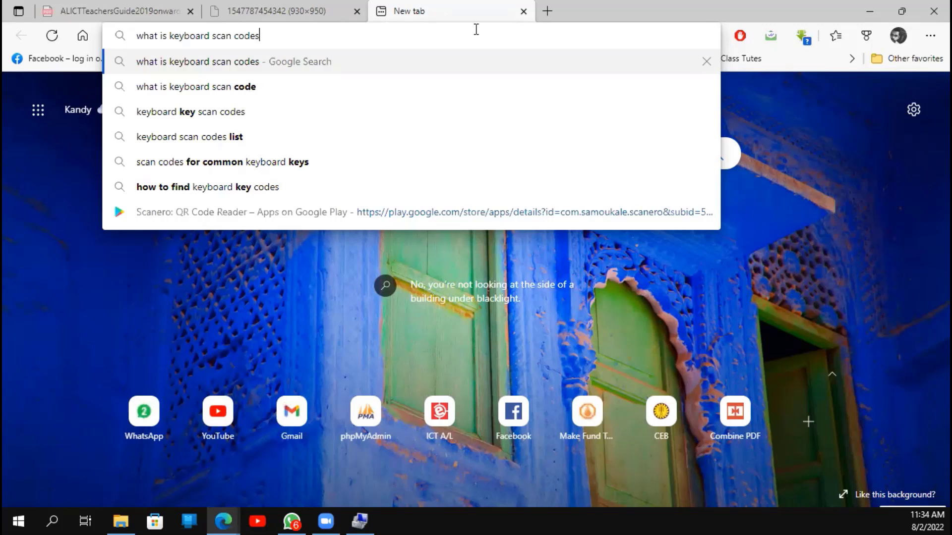
- Search for "keyboard test online" in another new tab and open the "Key-Test" keyboard test site
{"action": "left_click", "coordinate": [548, 11]}
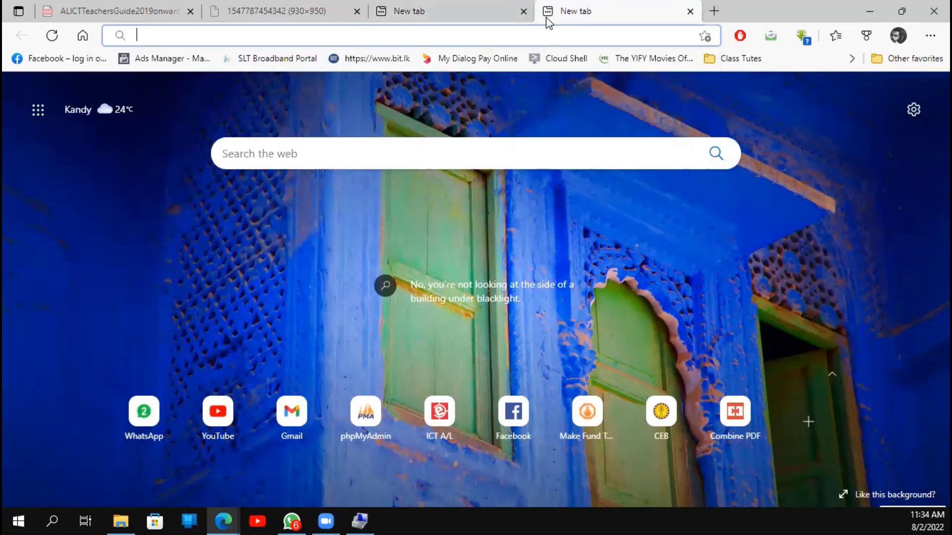
{"action": "type", "text": "keyboard tes"}
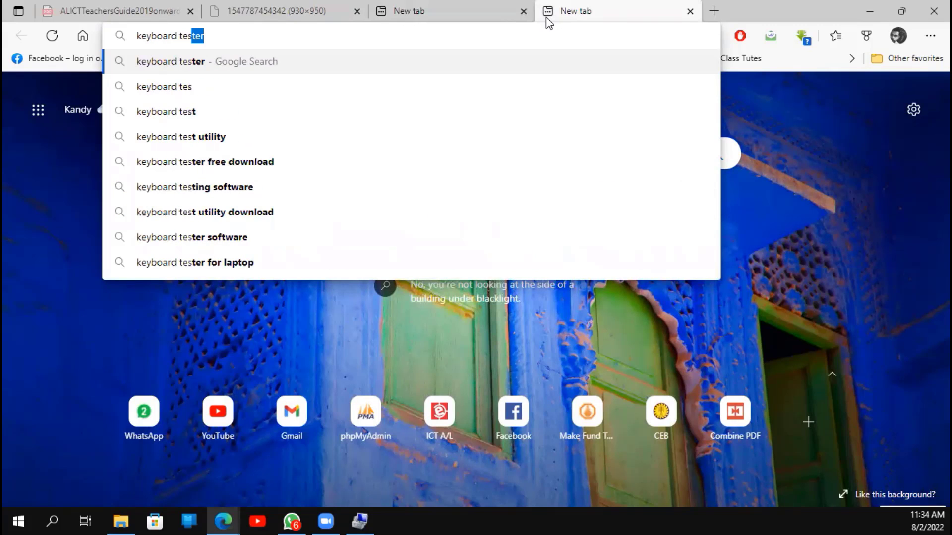
{"action": "type", "text": " online"}
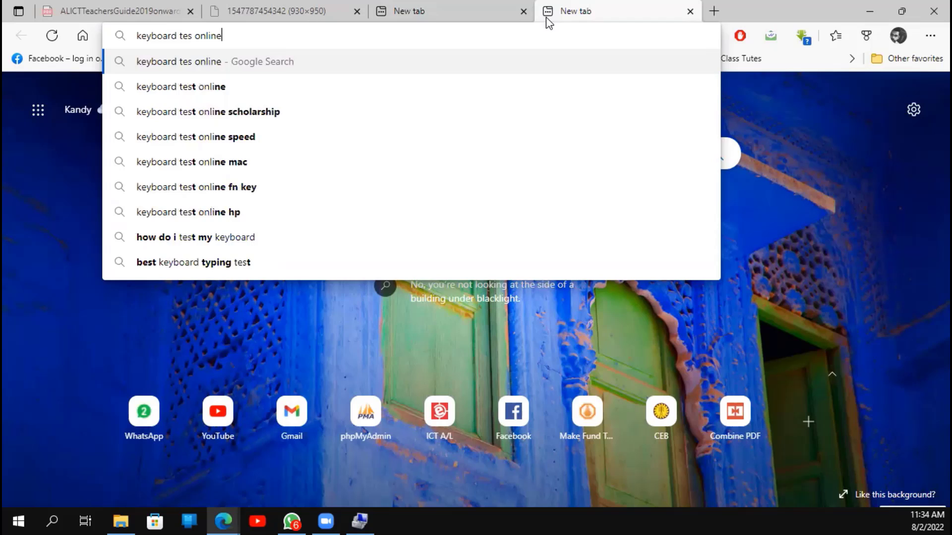
{"action": "key", "text": "Return"}
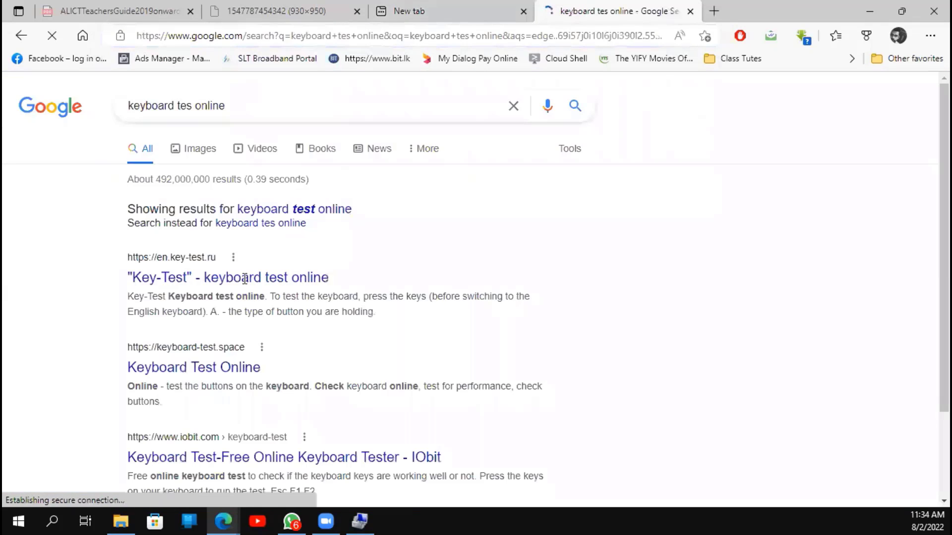
{"action": "left_click", "coordinate": [309, 209]}
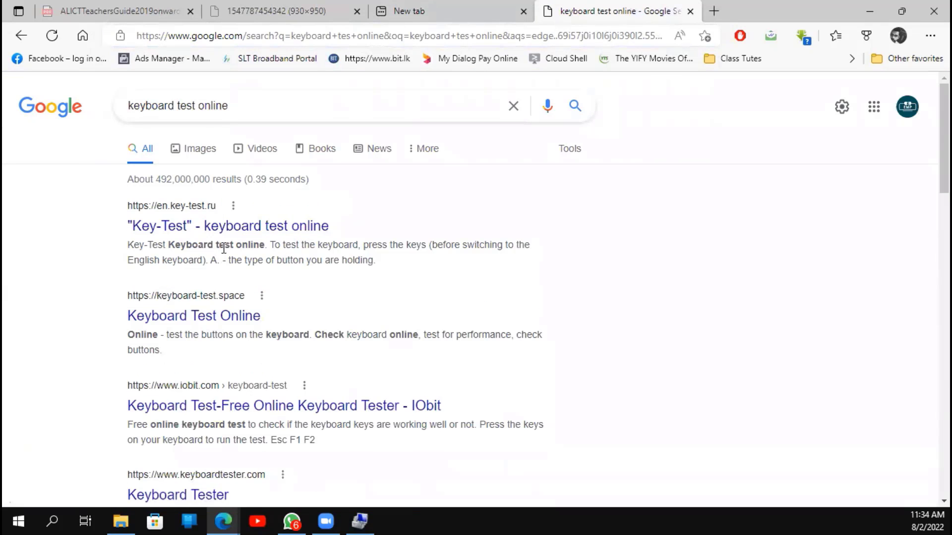
{"action": "left_click", "coordinate": [236, 227]}
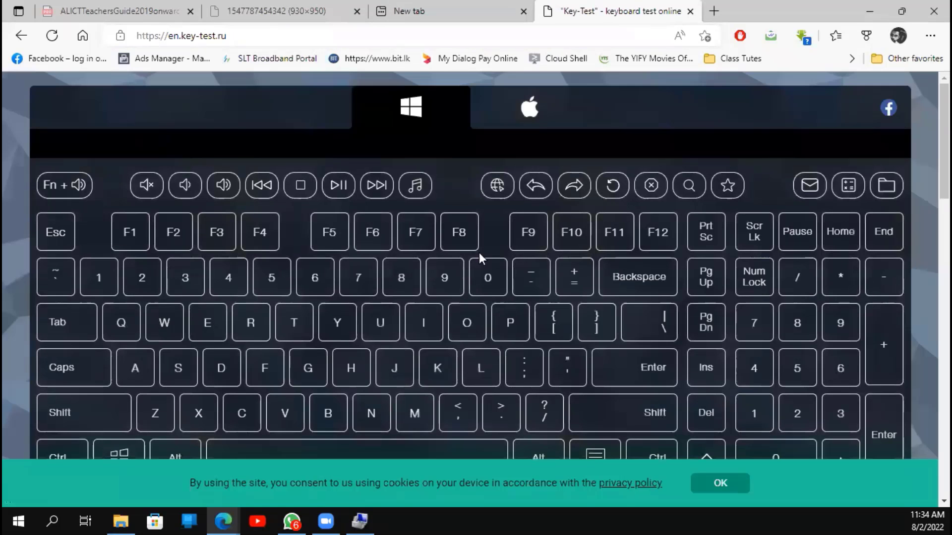
- Test the physical keyboard on the Key-Test page by sending Backspace four times and Tab once
{"action": "left_click", "coordinate": [304, 36]}
{"action": "left_click", "coordinate": [82, 320]}
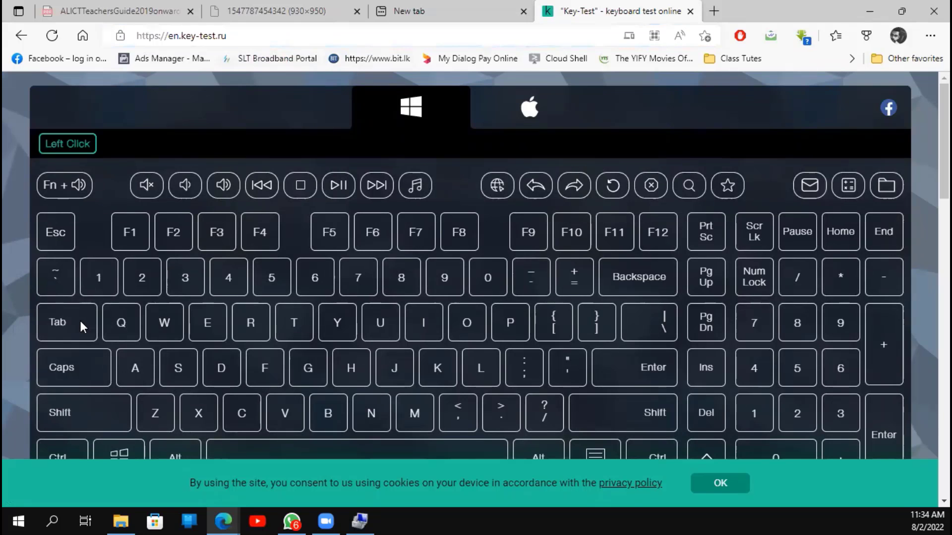
{"action": "key", "text": "BackSpace"}
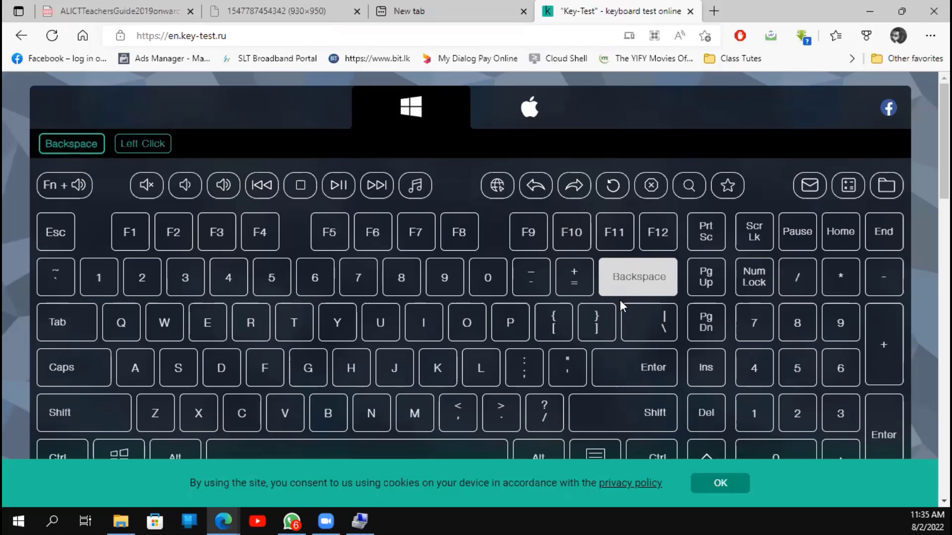
{"action": "key", "text": "BackSpace"}
{"action": "key", "text": "BackSpace"}
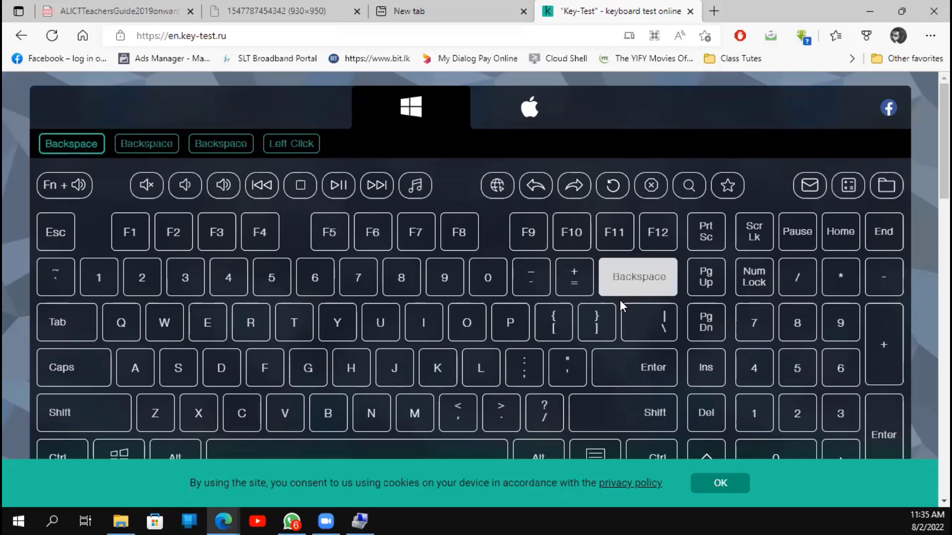
{"action": "key", "text": "BackSpace"}
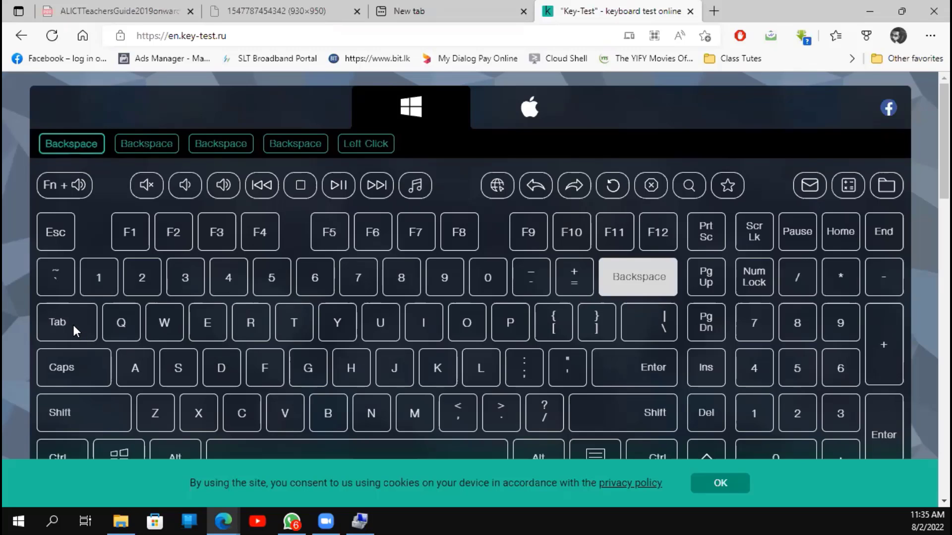
{"action": "key", "text": "Tab"}
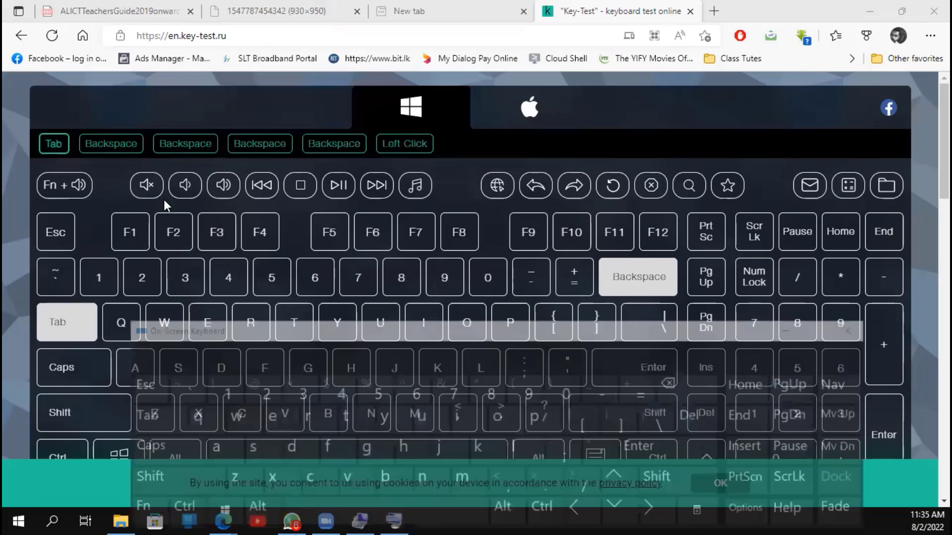
- Move the On-Screen Keyboard below the tester's Tab row and use it to send Backspace five times and Tab twice to the Key-Test page
{"action": "left_click", "coordinate": [344, 332]}
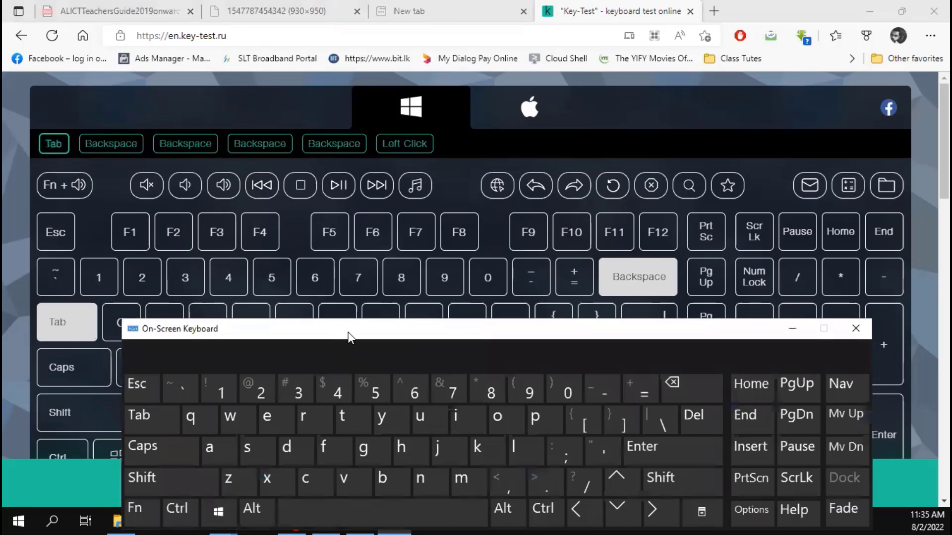
{"action": "left_click_drag", "start_coordinate": [349, 337], "coordinate": [460, 371]}
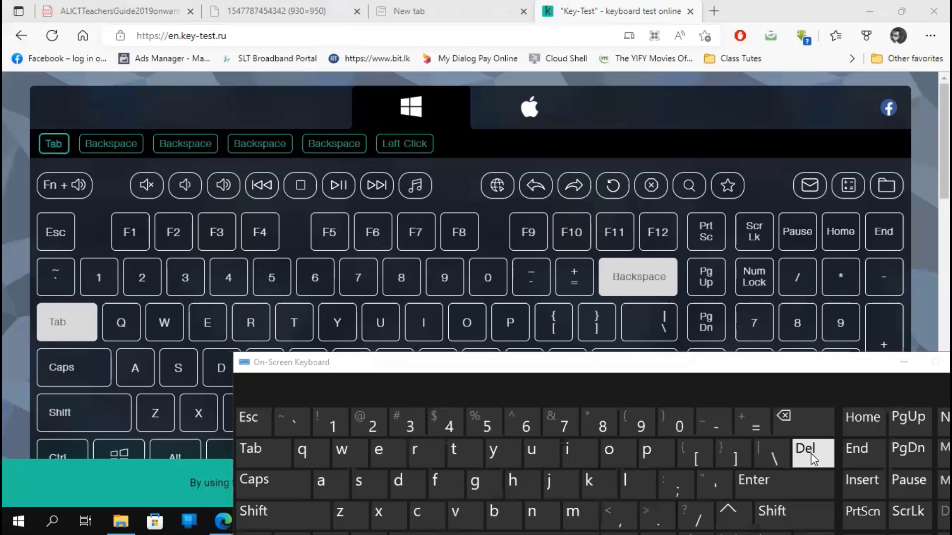
{"action": "left_click", "coordinate": [486, 279]}
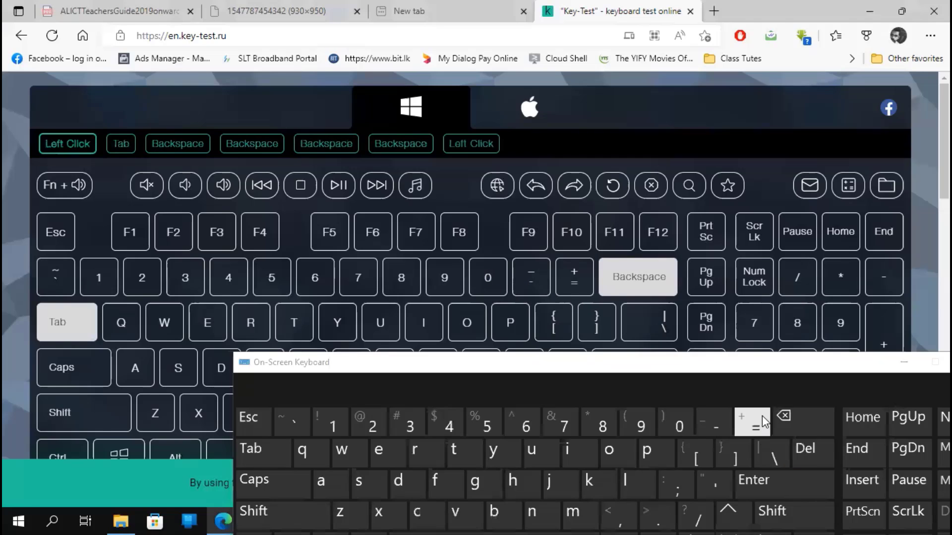
{"action": "left_click", "coordinate": [798, 416]}
{"action": "left_click", "coordinate": [798, 416]}
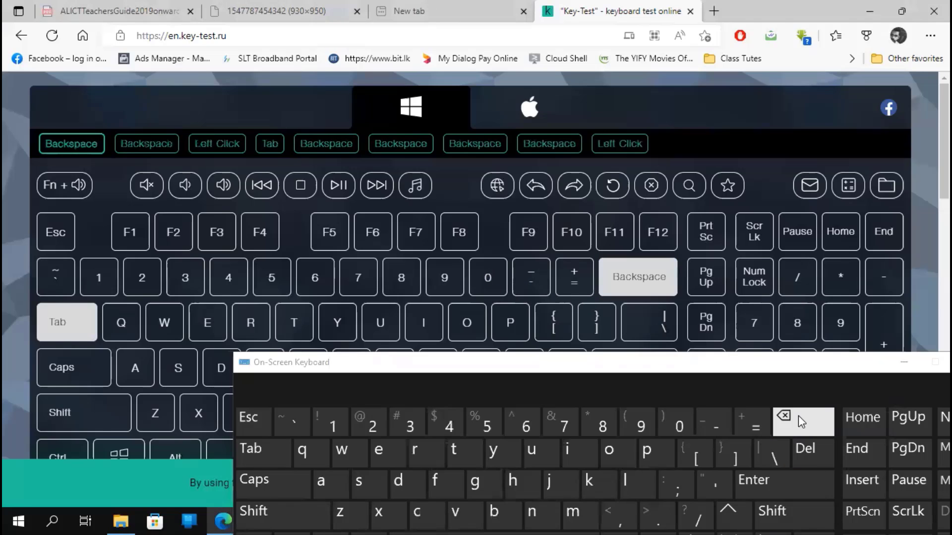
{"action": "left_click", "coordinate": [799, 415]}
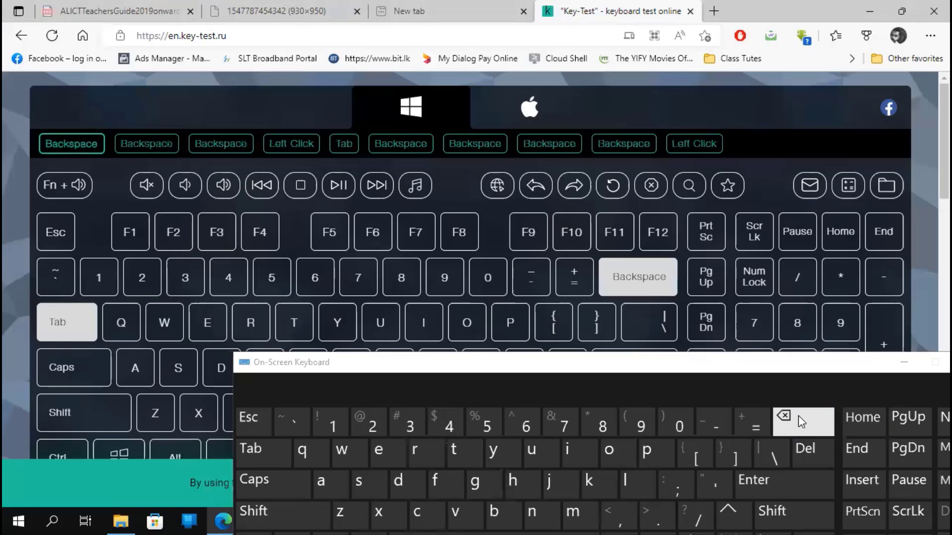
{"action": "left_click", "coordinate": [798, 415]}
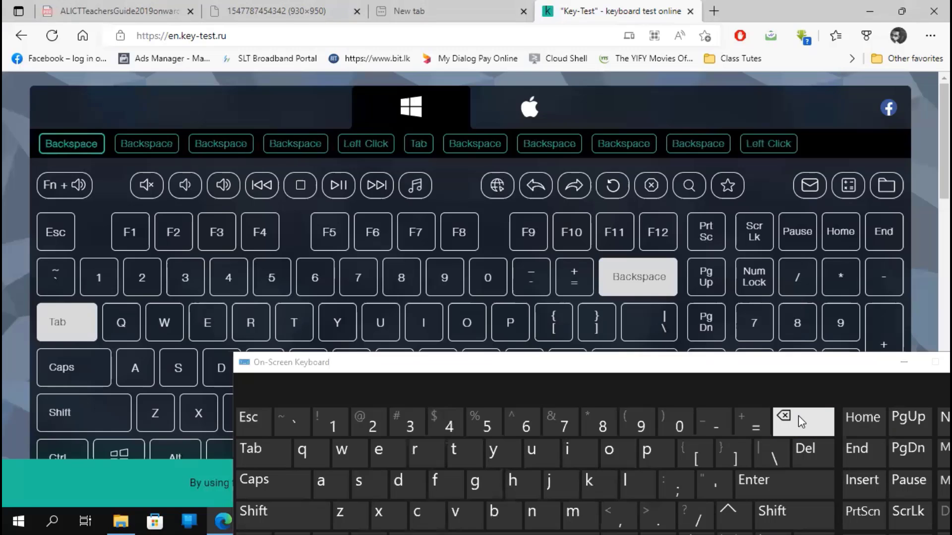
{"action": "left_click", "coordinate": [793, 415]}
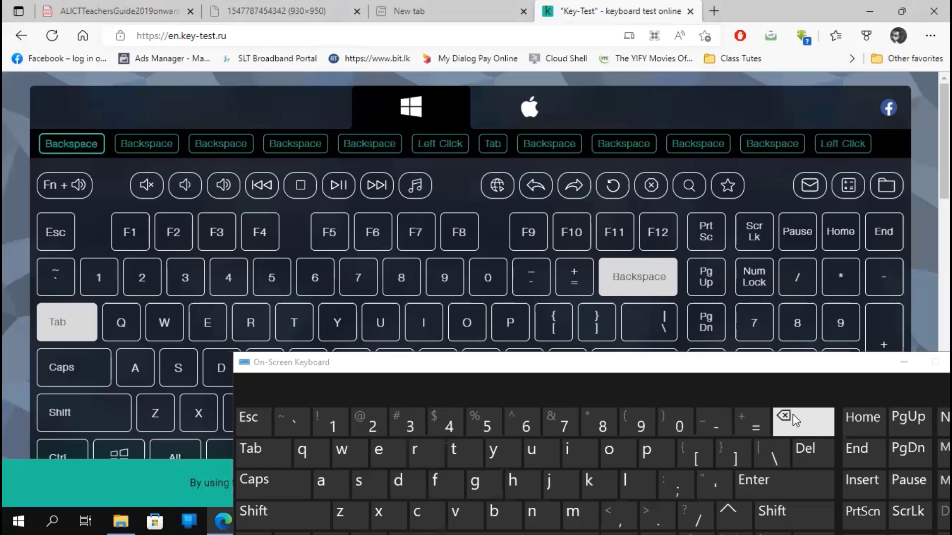
{"action": "left_click", "coordinate": [248, 447]}
{"action": "left_click", "coordinate": [248, 447]}
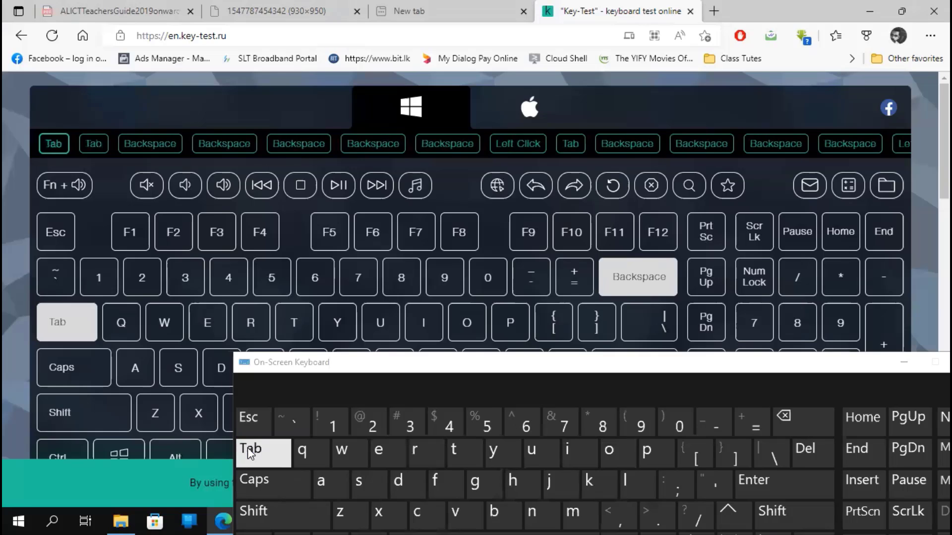
- Close the On-Screen Keyboard and the Key-Test tab
{"action": "left_click_drag", "start_coordinate": [649, 367], "coordinate": [320, 342]}
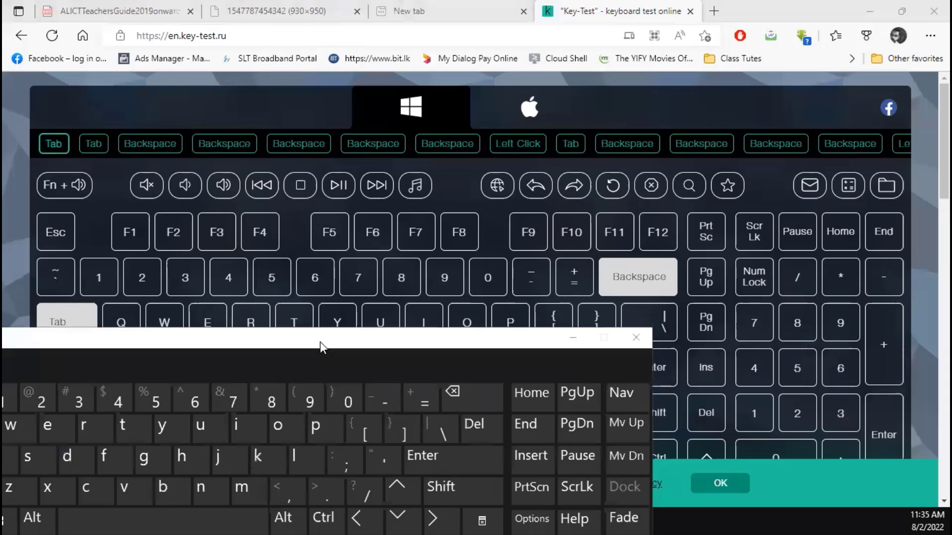
{"action": "left_click", "coordinate": [630, 338]}
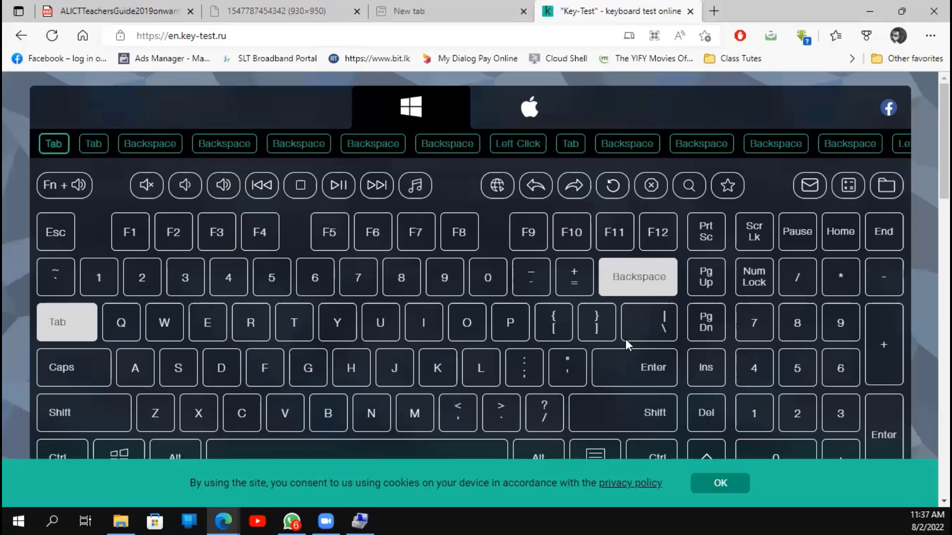
{"action": "left_click", "coordinate": [690, 12]}
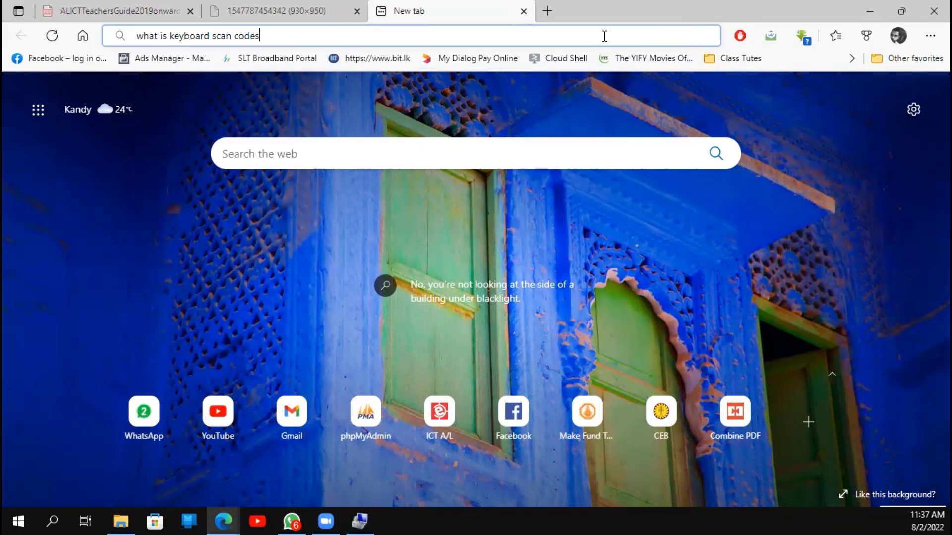
- Show the keyboard scan code chart at full size with its web address selected, and close the leftover new tab
{"action": "left_click", "coordinate": [297, 11]}
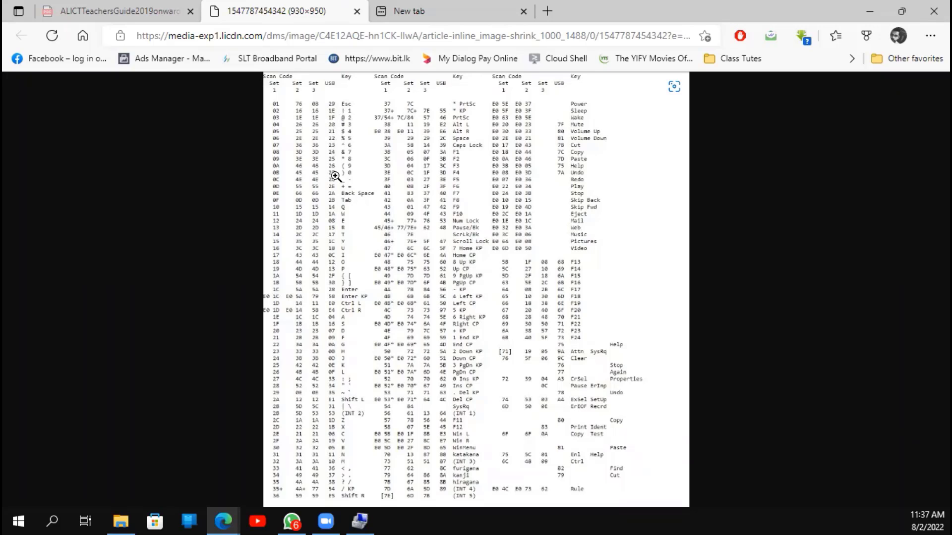
{"action": "left_click", "coordinate": [299, 218]}
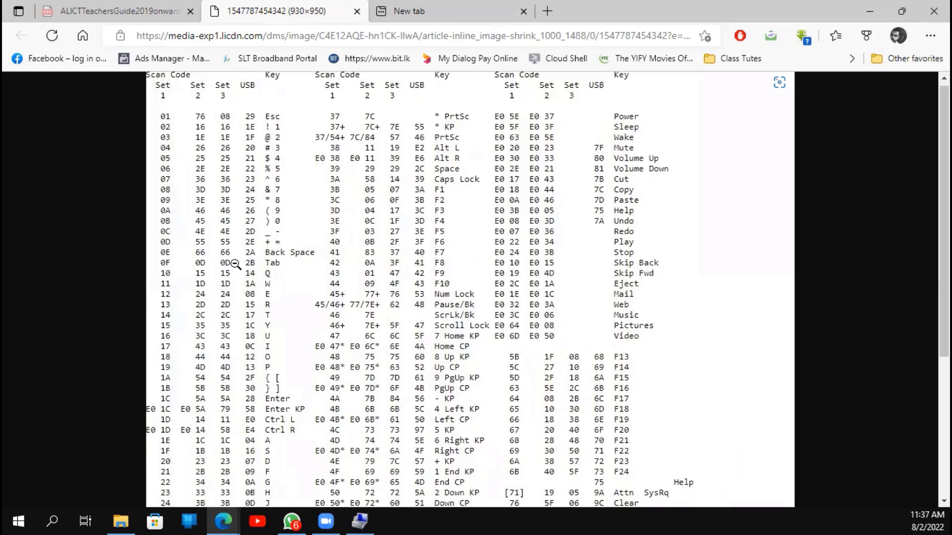
{"action": "left_click", "coordinate": [384, 38]}
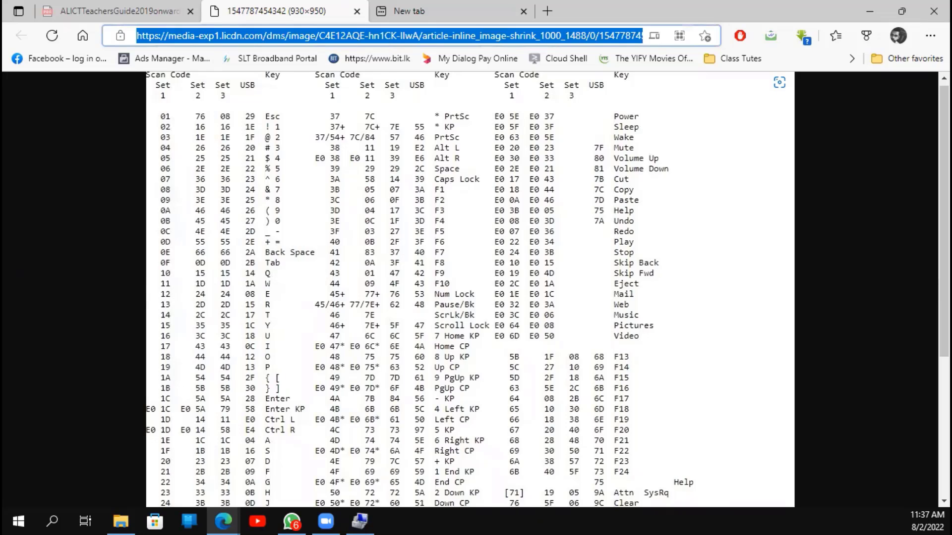
{"action": "key", "text": "alt+Tab"}
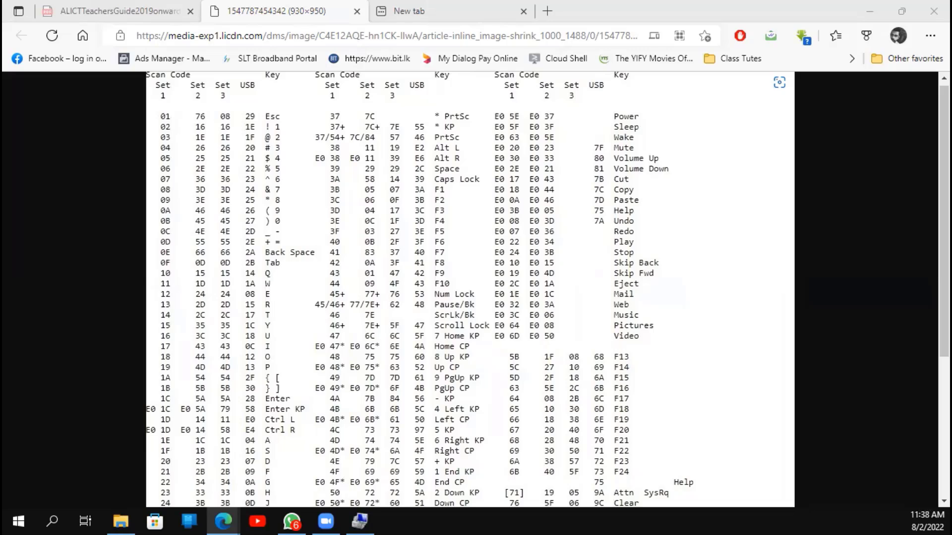
{"action": "left_click", "coordinate": [523, 11]}
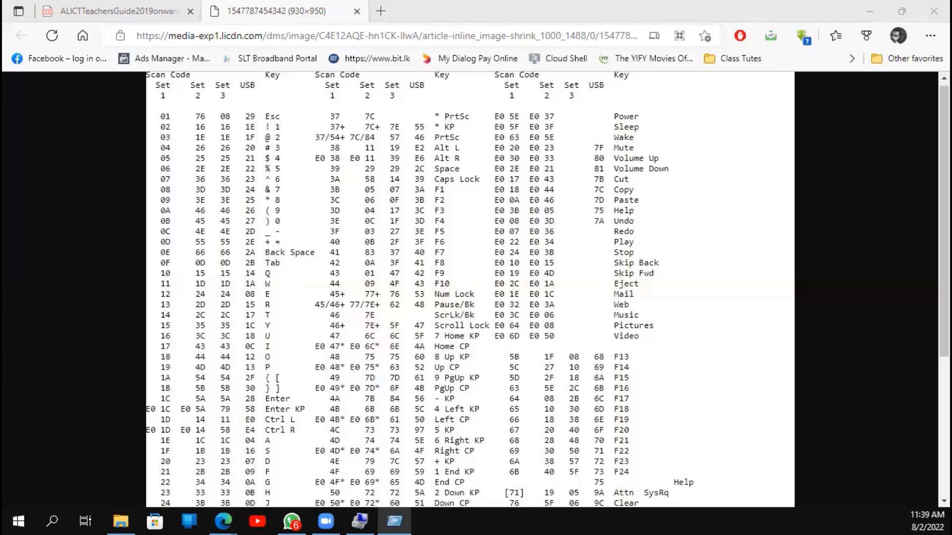
- Open the Registry Editor by running the regedit command
{"action": "type", "text": "r"}
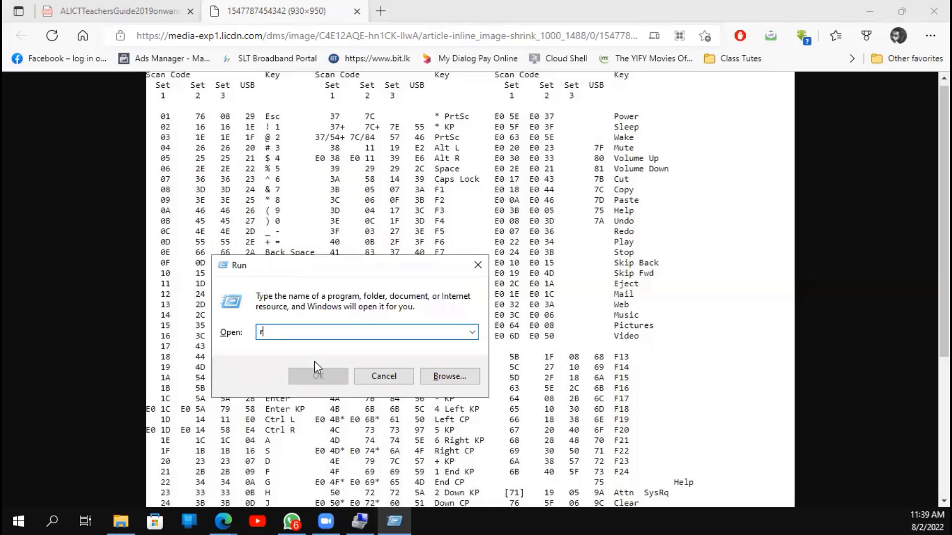
{"action": "type", "text": "egedit"}
{"action": "key", "text": "Return"}
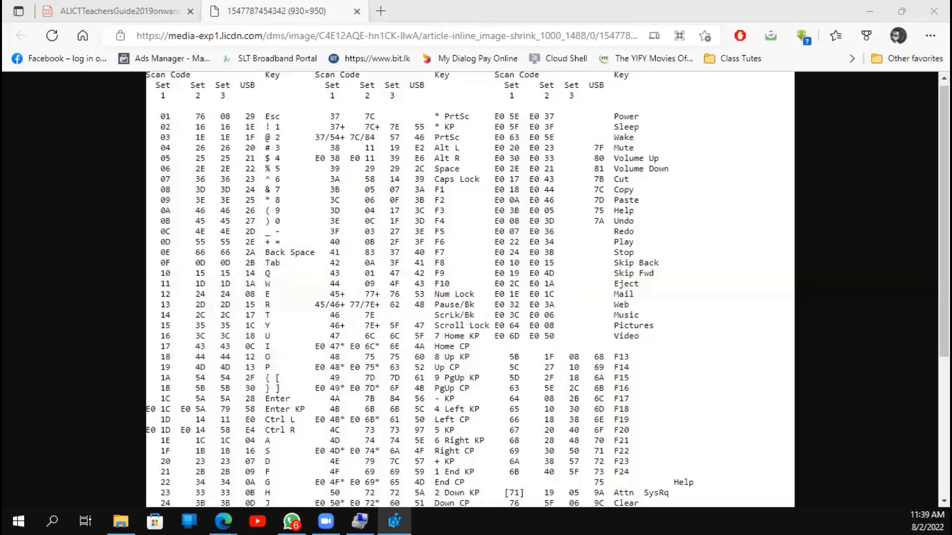
{"action": "double_click", "coordinate": [693, 114]}
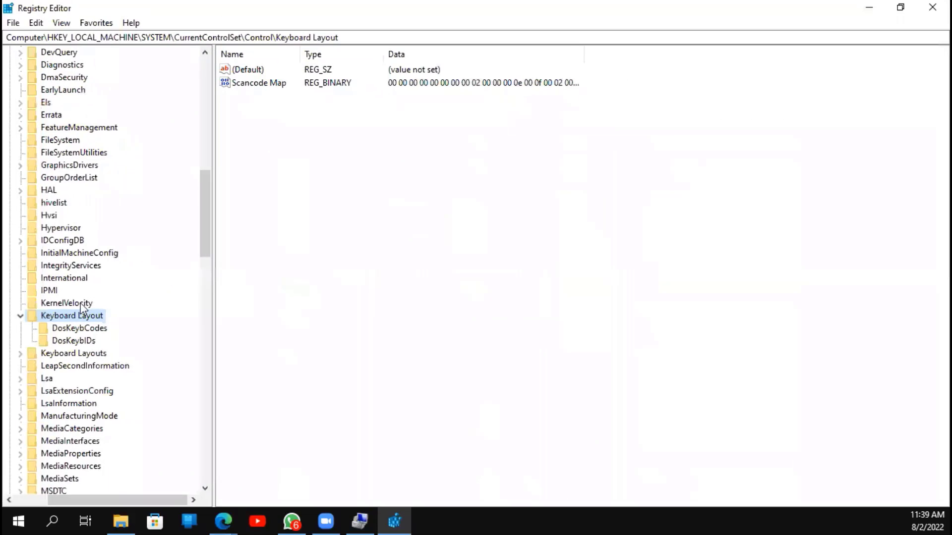
- Collapse the expanded registry branches from Keyboard Layout up through HKEY_LOCAL_MACHINE so only the root keys are listed
{"action": "left_click", "coordinate": [20, 316]}
{"action": "scroll", "coordinate": [22, 257], "scroll_direction": "up", "scroll_amount": 15}
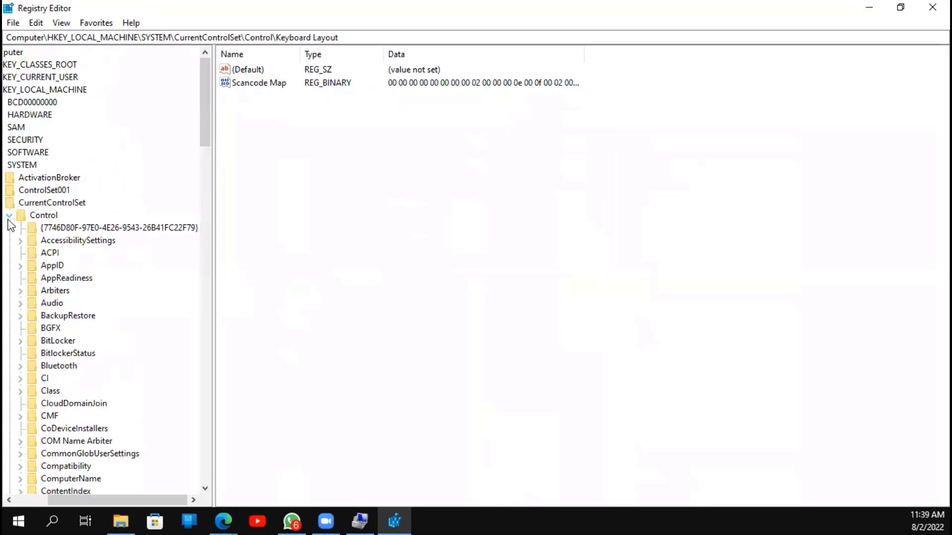
{"action": "left_click", "coordinate": [8, 217]}
{"action": "left_click", "coordinate": [43, 201]}
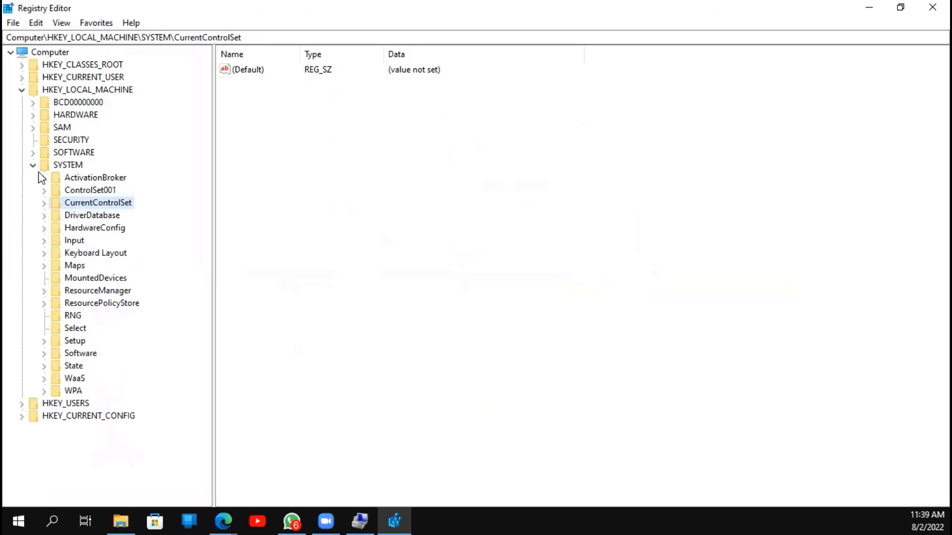
{"action": "left_click", "coordinate": [33, 165]}
{"action": "left_click", "coordinate": [22, 90]}
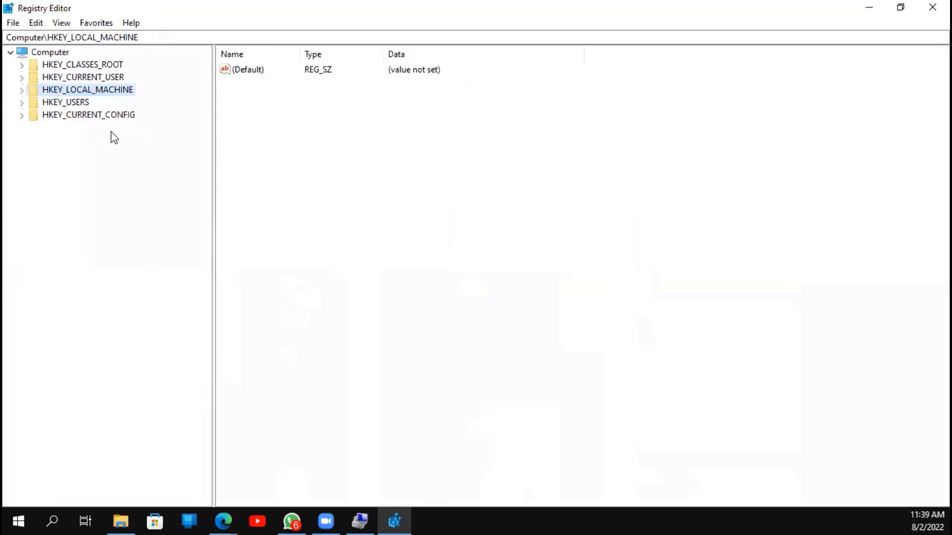
- Navigate to HKEY_LOCAL_MACHINE\SYSTEM\CurrentControlSet\Control\Keyboard Layout, expand the key and select it to list its values
{"action": "left_click", "coordinate": [22, 91]}
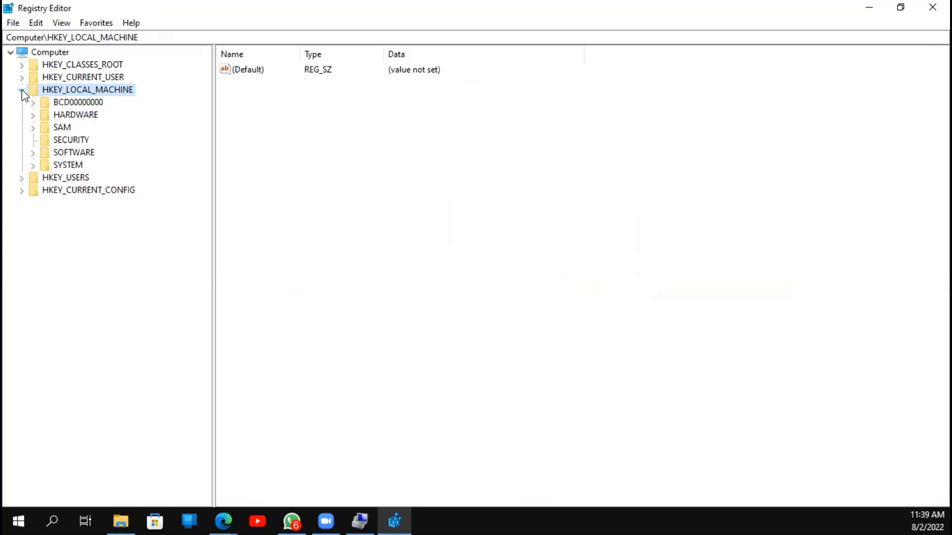
{"action": "left_click", "coordinate": [33, 165]}
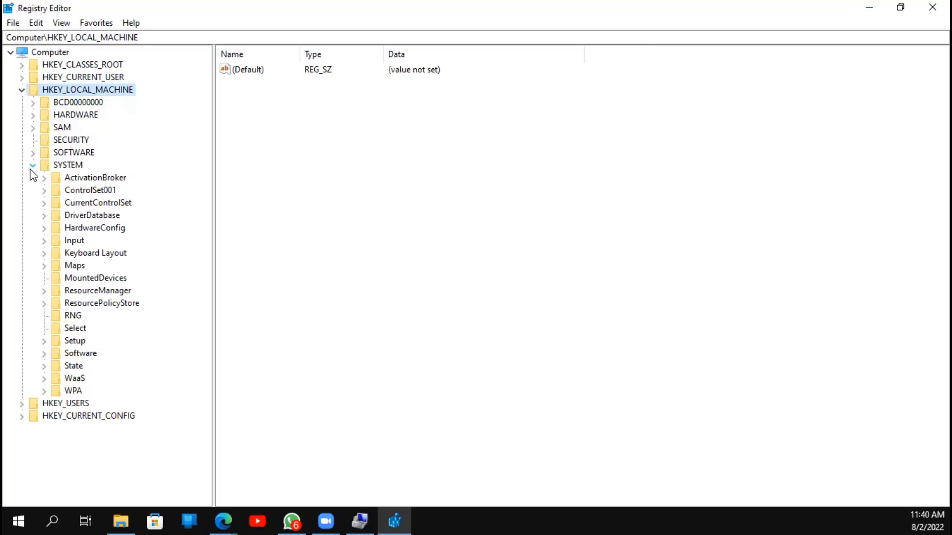
{"action": "left_click", "coordinate": [44, 203]}
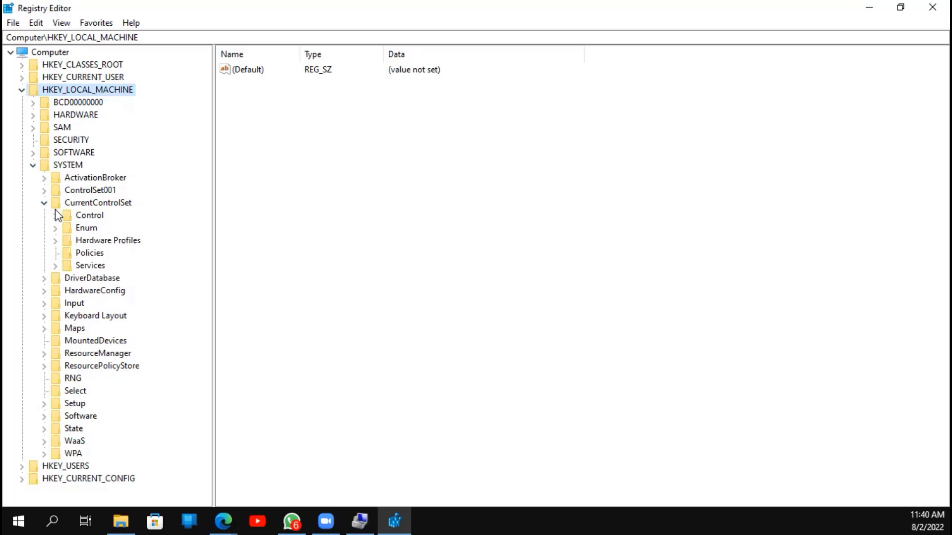
{"action": "left_click", "coordinate": [56, 217]}
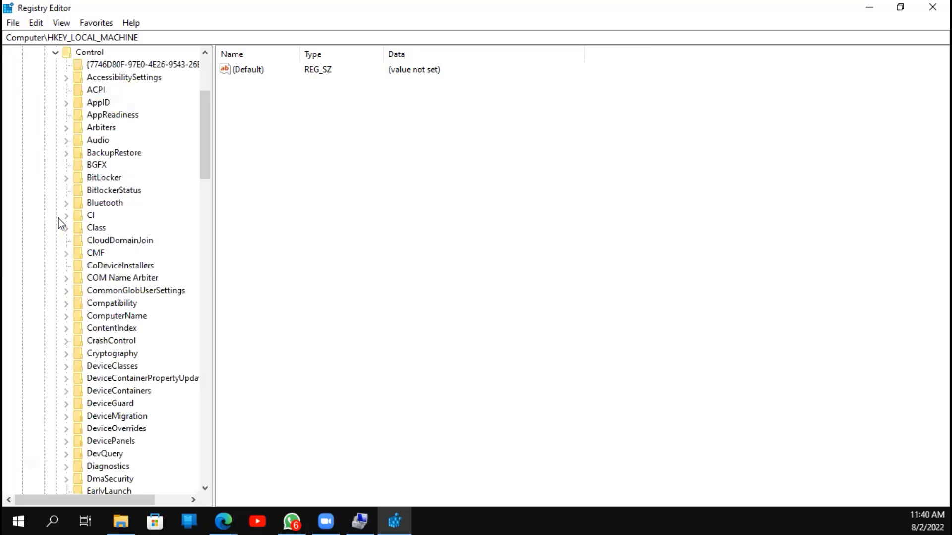
{"action": "scroll", "coordinate": [61, 223], "scroll_direction": "down", "scroll_amount": 3}
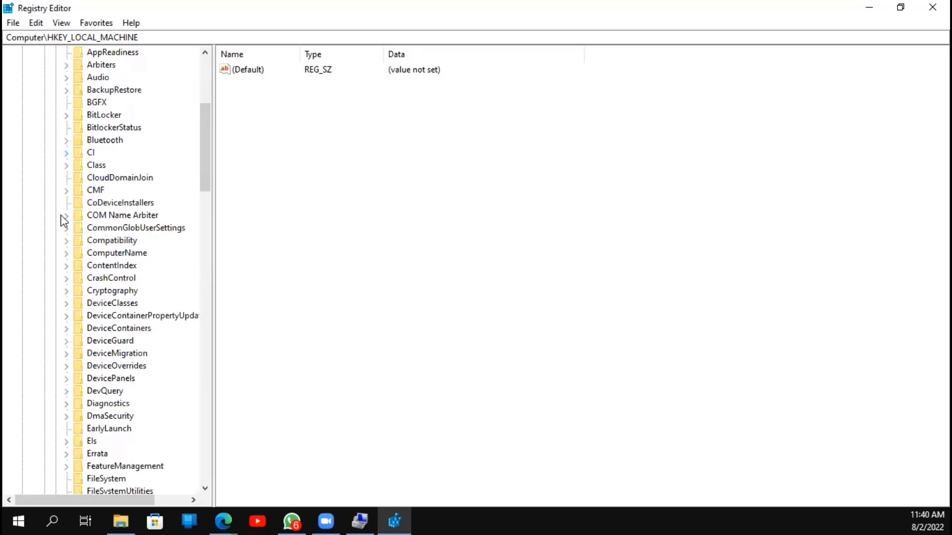
{"action": "scroll", "coordinate": [64, 220], "scroll_direction": "down", "scroll_amount": 8}
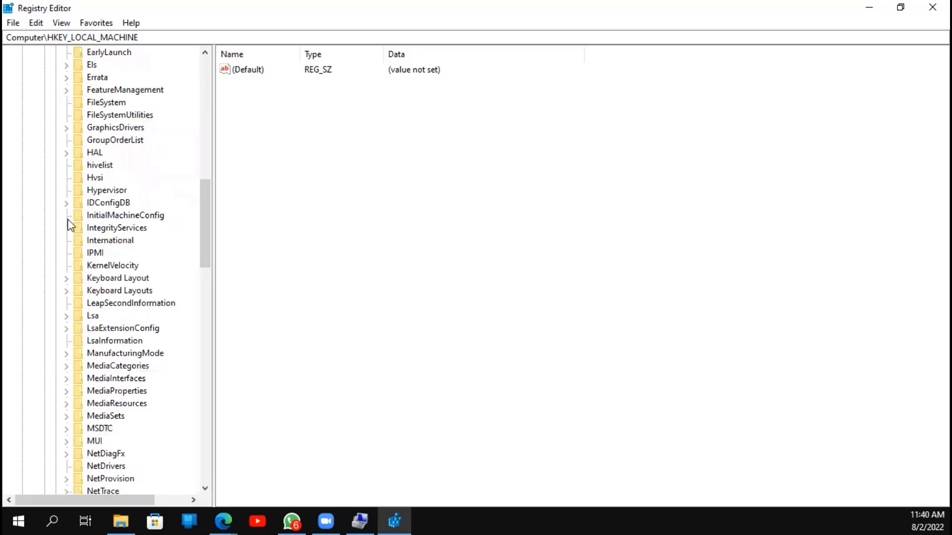
{"action": "left_click", "coordinate": [66, 279]}
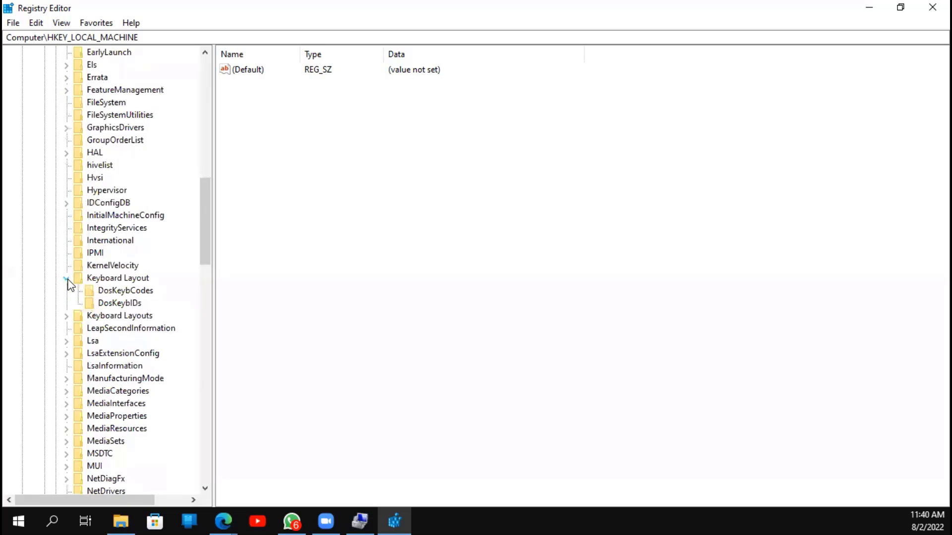
{"action": "left_click", "coordinate": [90, 282]}
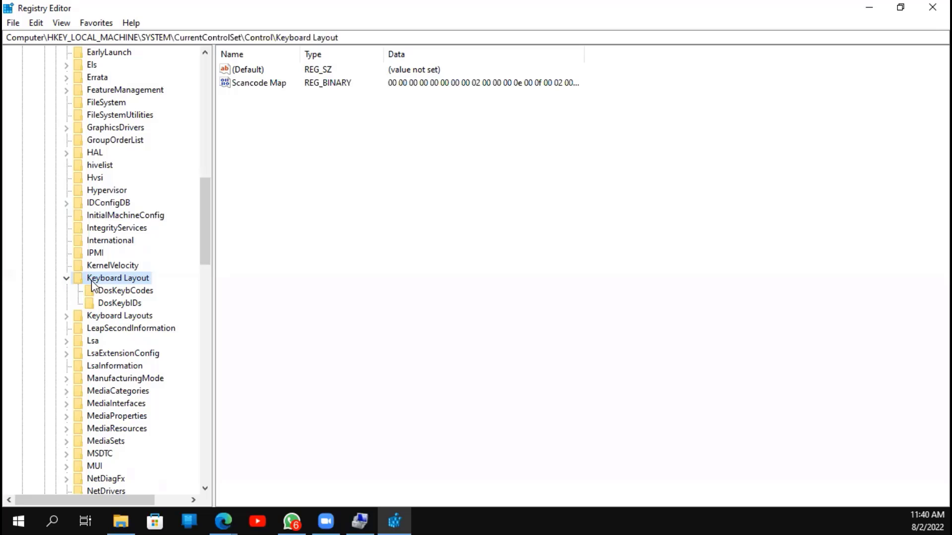
- Try to add a new binary value named Scancode Map to the Keyboard Layout key
{"action": "right_click", "coordinate": [436, 229]}
{"action": "mouse_move", "coordinate": [458, 233]}
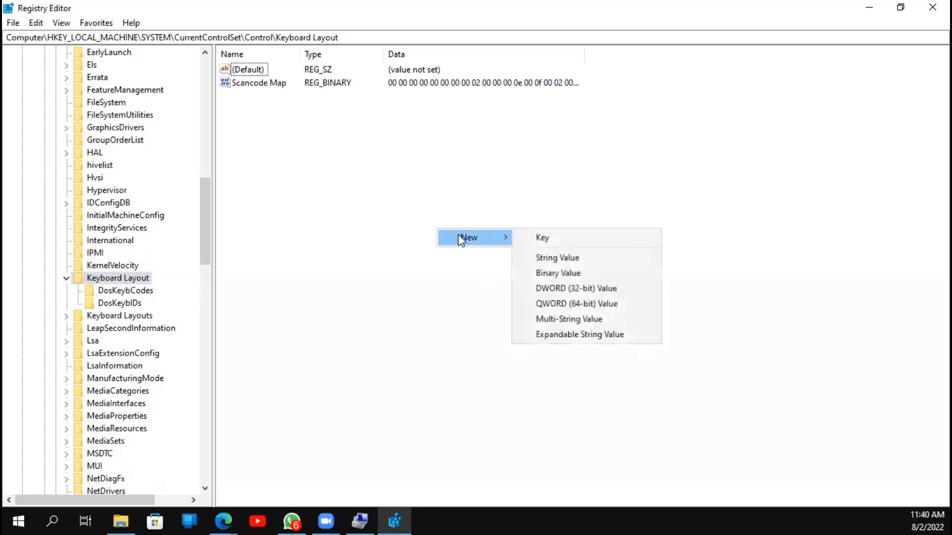
{"action": "left_click", "coordinate": [560, 272]}
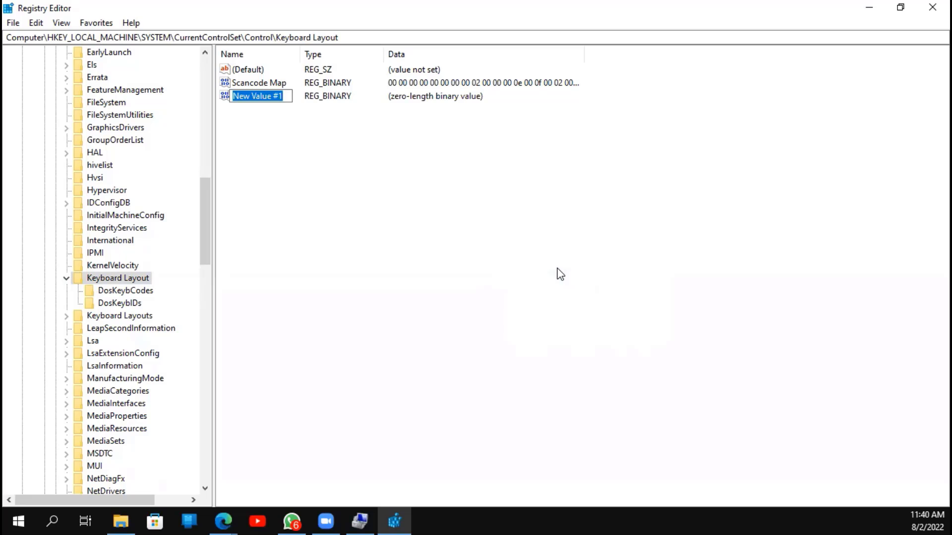
{"action": "type", "text": "S"}
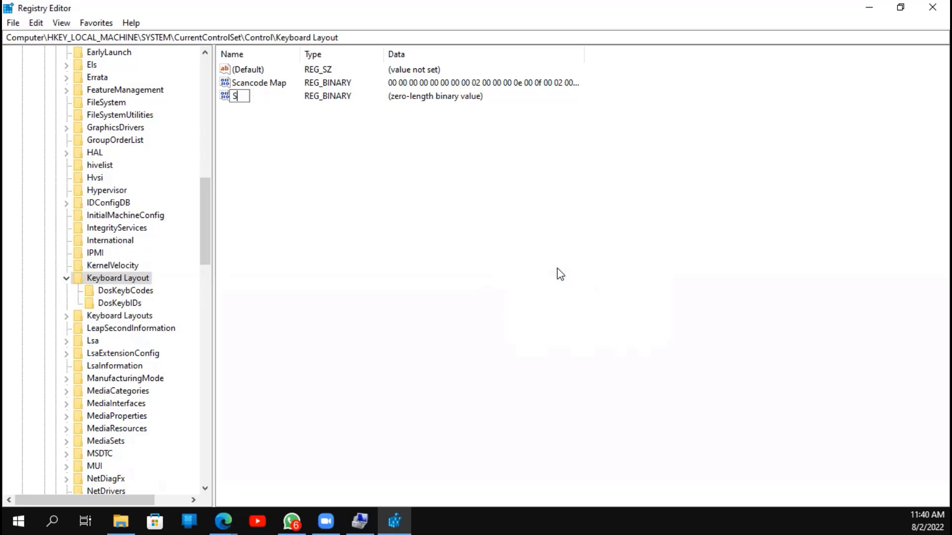
{"action": "type", "text": "cancode Map"}
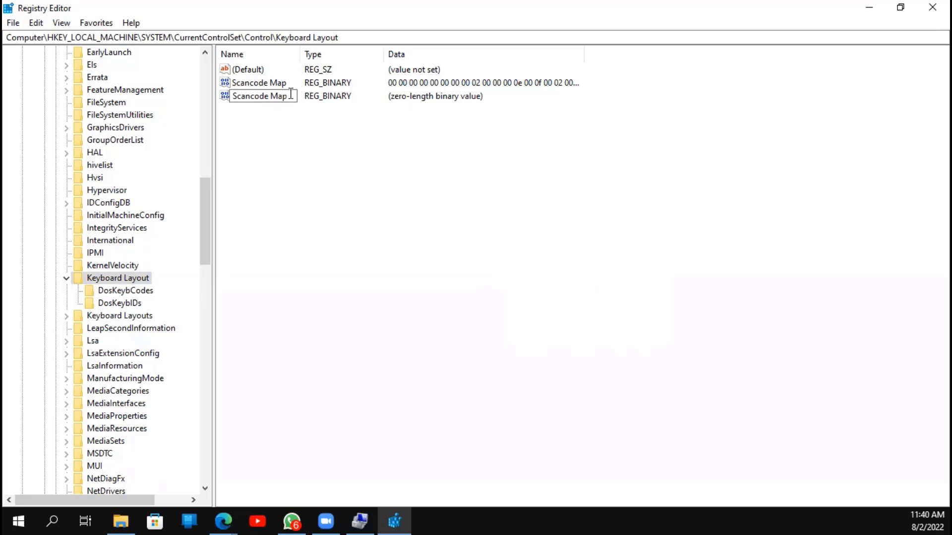
{"action": "key", "text": "Return"}
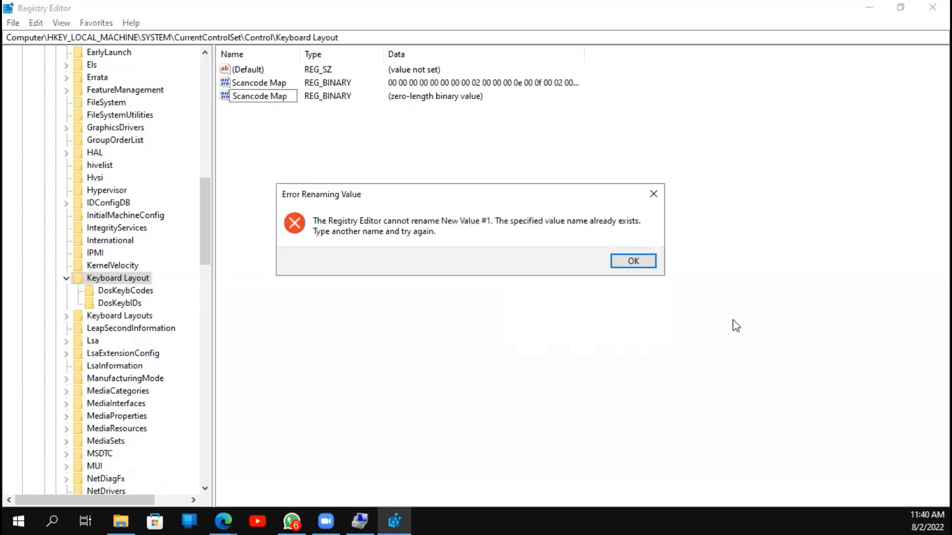
{"action": "left_click", "coordinate": [633, 261]}
- Cancel the rename and delete the extra empty binary value
{"action": "key", "text": "Escape"}
{"action": "key", "text": "Delete"}
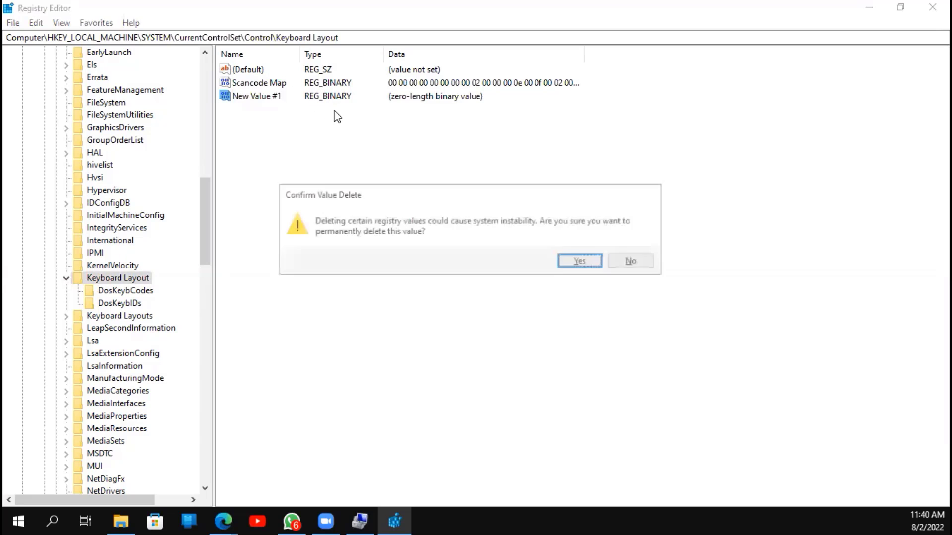
{"action": "left_click", "coordinate": [587, 258]}
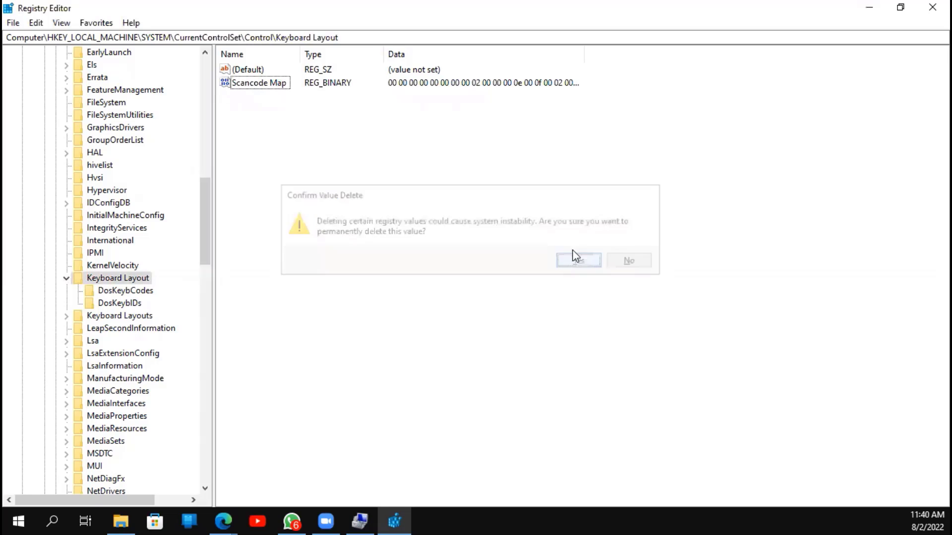
- Open the Scancode Map value for editing and clear all of its existing binary data
{"action": "double_click", "coordinate": [274, 83]}
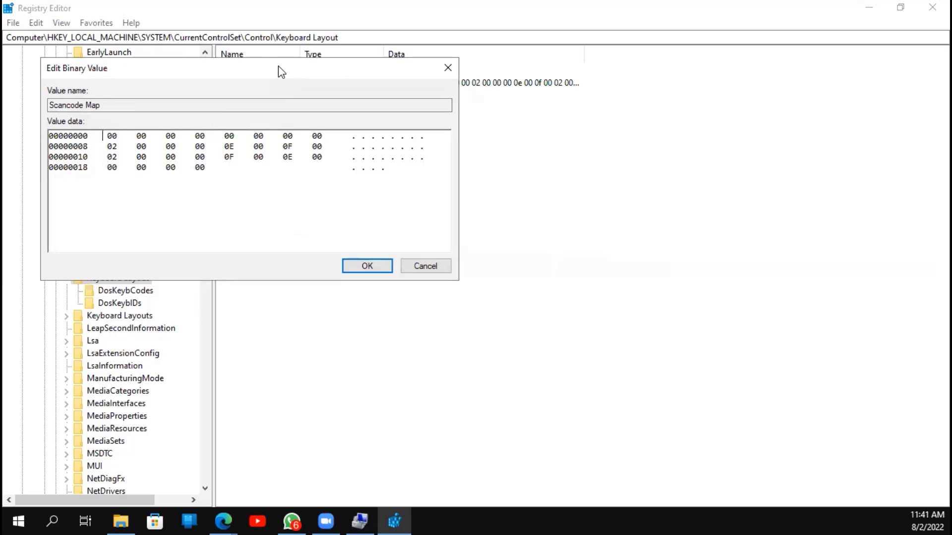
{"action": "left_click_drag", "start_coordinate": [279, 66], "coordinate": [424, 84]}
{"action": "left_click", "coordinate": [361, 185]}
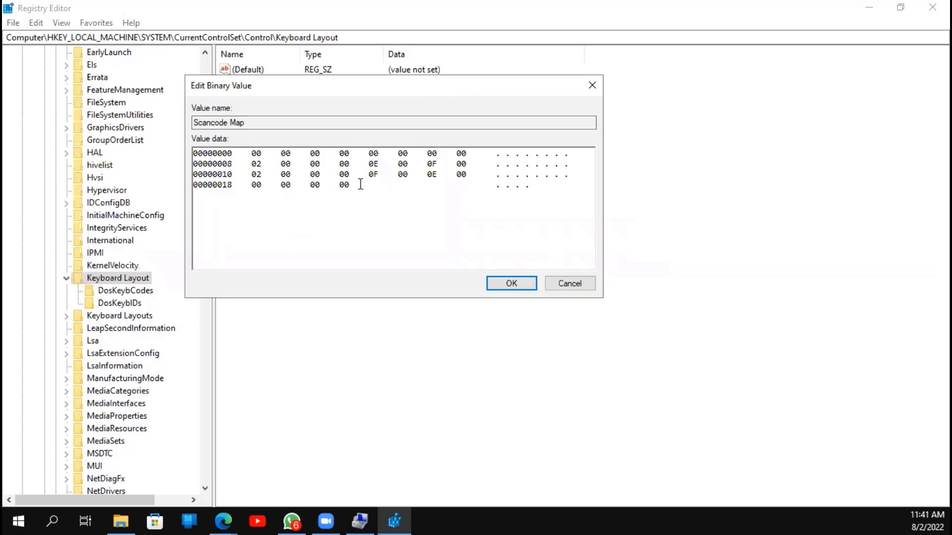
{"action": "key", "text": "ctrl+a"}
{"action": "key", "text": "Delete"}
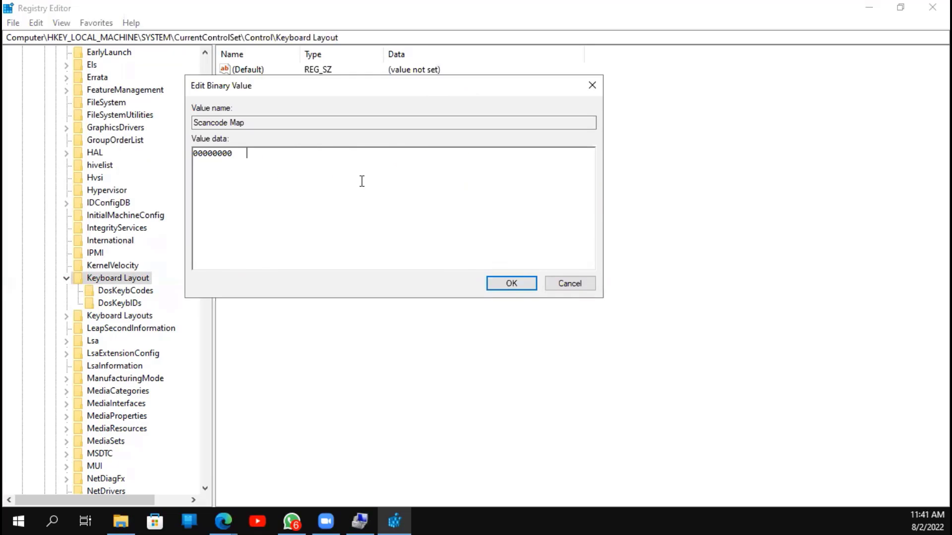
- Enter eight 00 bytes followed by 02 00 00 00 as the start of the Scancode Map data
{"action": "type", "text": "00000000  00 00 00 00"}
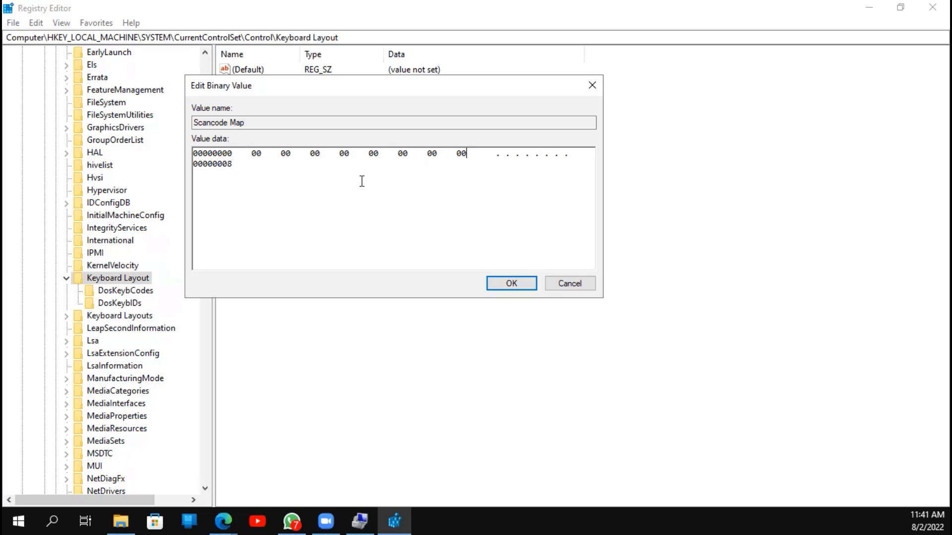
{"action": "type", "text": "00"}
{"action": "key", "text": "BackSpace"}
{"action": "type", "text": "02  00  00  00"}
- Look up the Set 1 code for Back Space in the scan code chart and append 0E 00 to the Scancode Map data
{"action": "left_click", "coordinate": [223, 520]}
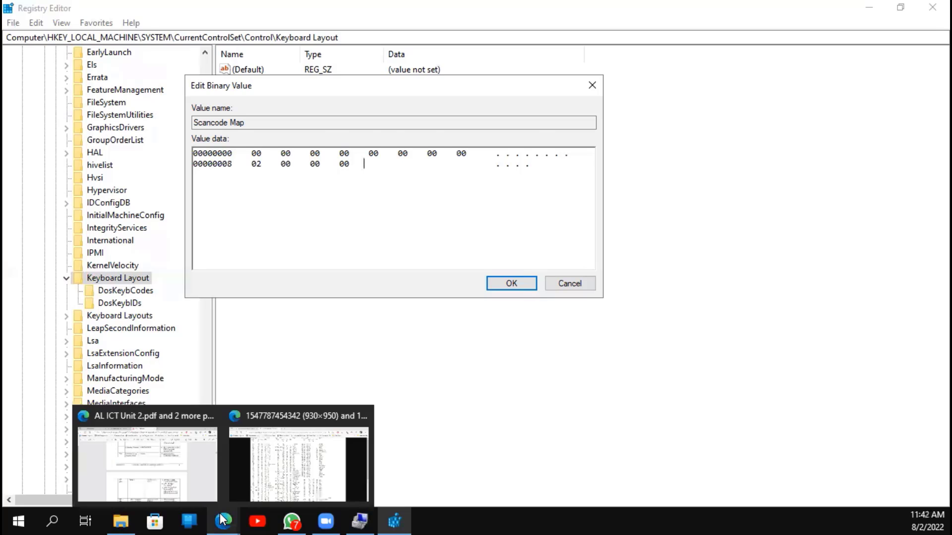
{"action": "left_click", "coordinate": [288, 465]}
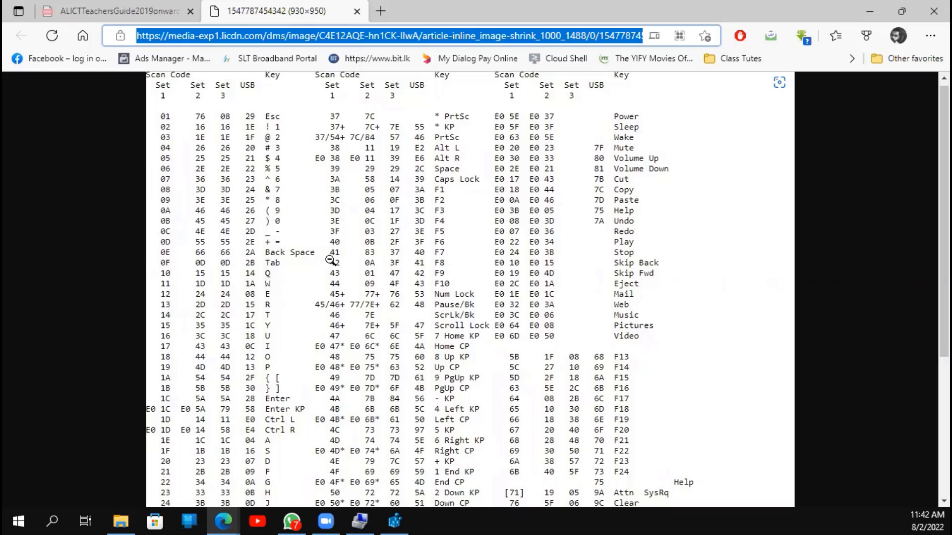
{"action": "mouse_move", "coordinate": [359, 521]}
{"action": "left_click", "coordinate": [377, 460]}
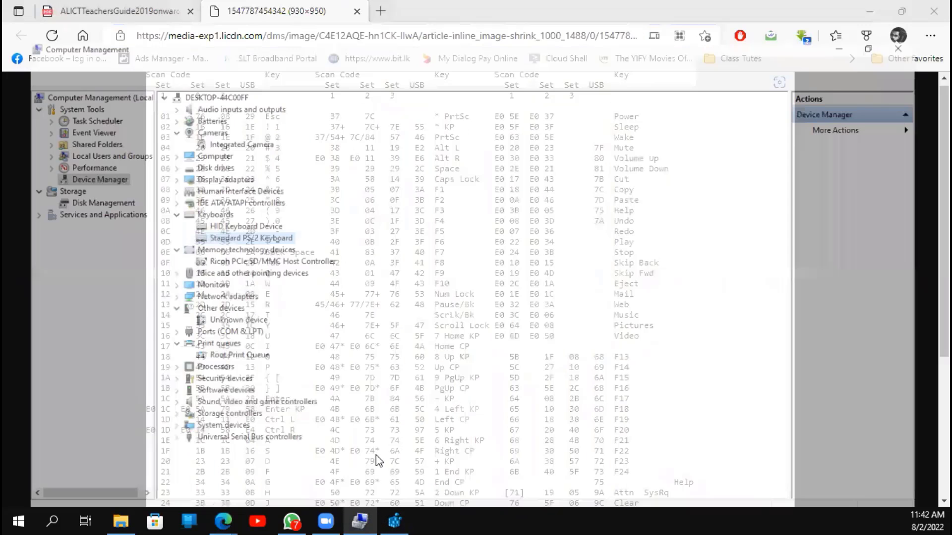
{"action": "left_click", "coordinate": [394, 521]}
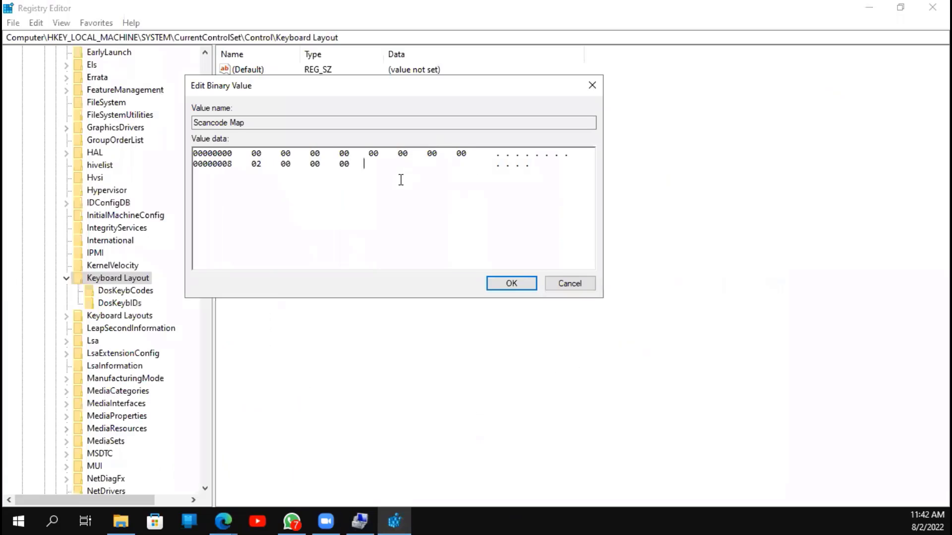
{"action": "type", "text": "00 0E 00"}
- Check the Set 1 code for Tab in the chart and append 0F 00 and 02 00 00 00 to the Scancode Map data
{"action": "key", "text": "alt+Tab"}
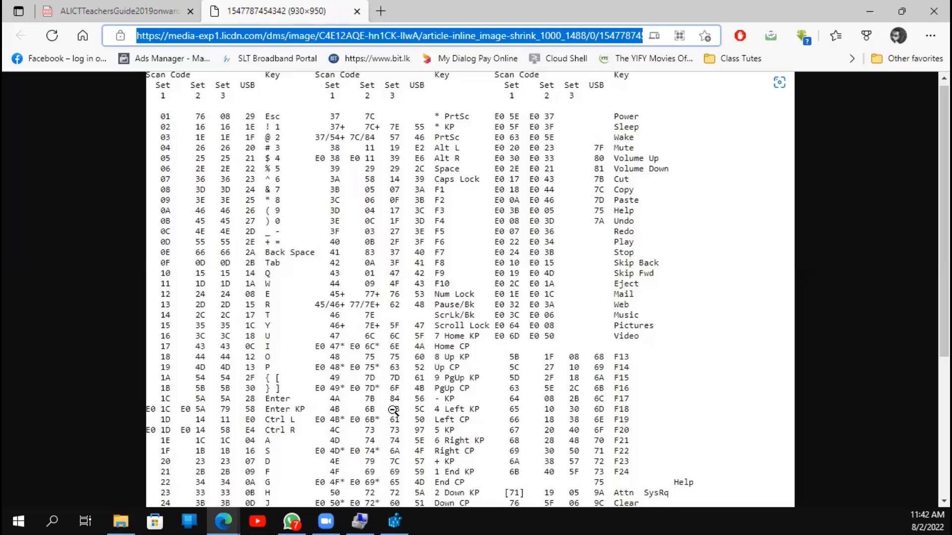
{"action": "left_click", "coordinate": [395, 521]}
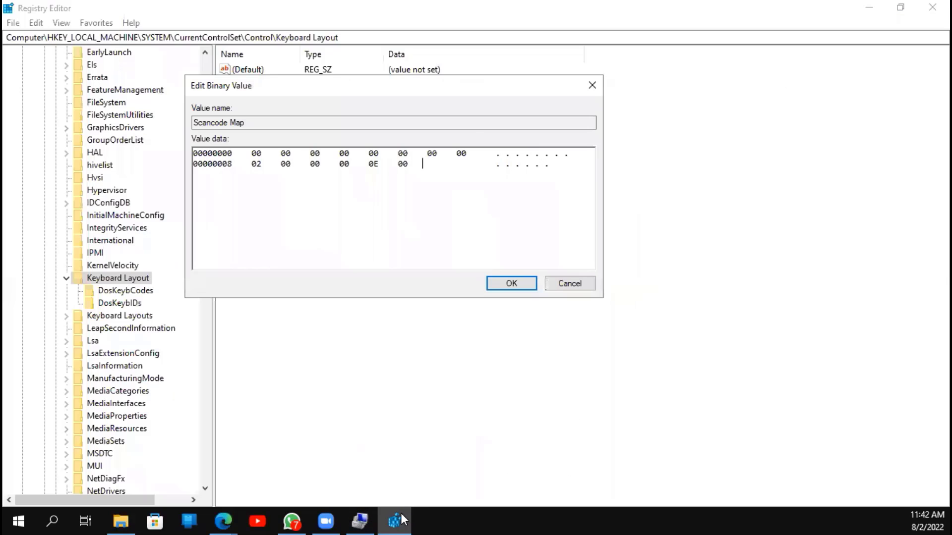
{"action": "type", "text": "00"}
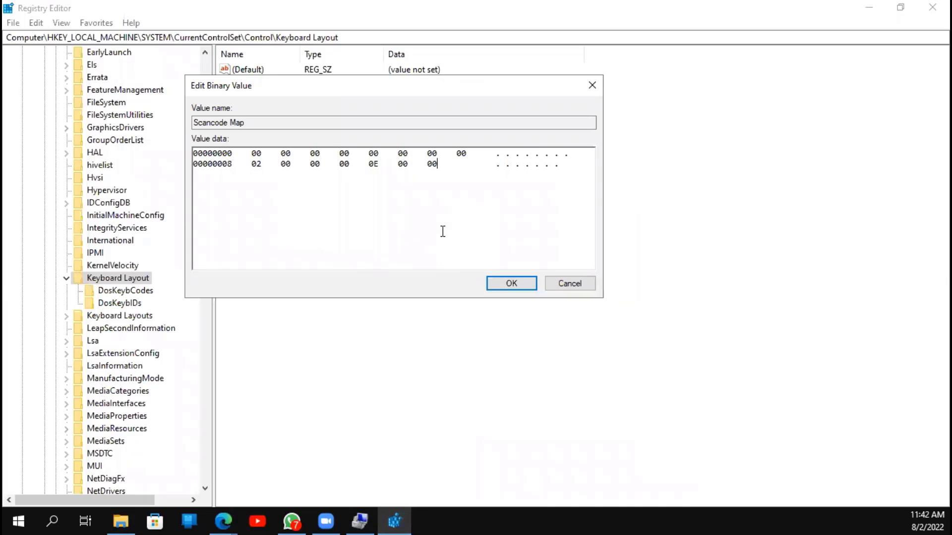
{"action": "type", "text": "E00"}
{"action": "type", "text": "00"}
{"action": "type", "text": "000000"}
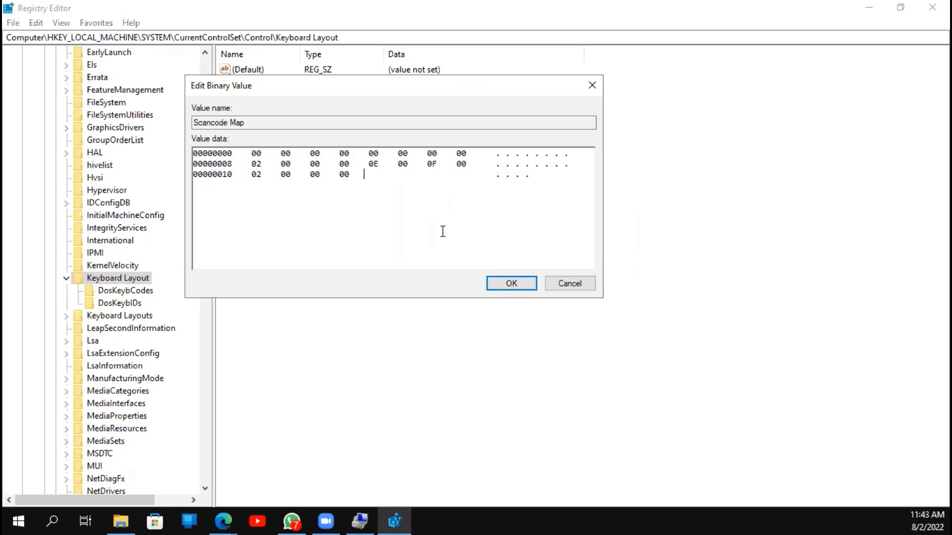
- Append 0F 00 0E 00 and four closing 00 bytes to the Scancode Map data, and highlight the 02 byte in the second row
{"action": "type", "text": "0F000E00"}
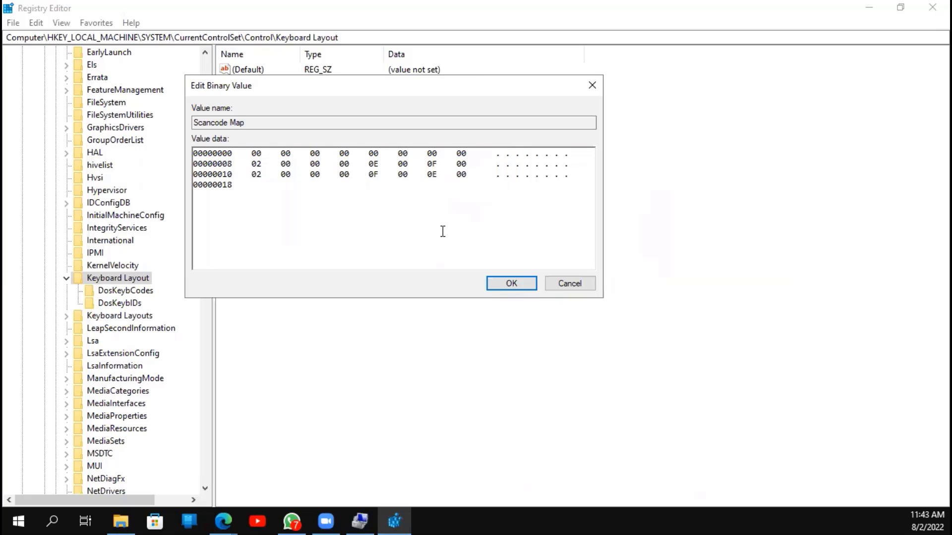
{"action": "type", "text": "00000000"}
{"action": "double_click", "coordinate": [262, 164]}
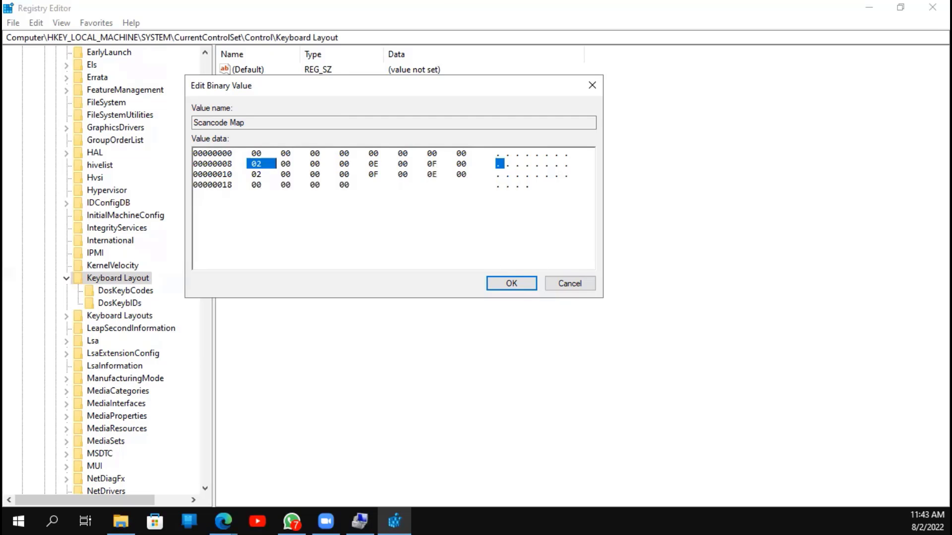
- Check the 0E and 0F entries in the Scancode Map data against the scan code chart and close the binary value editor
{"action": "key", "text": "alt+Tab"}
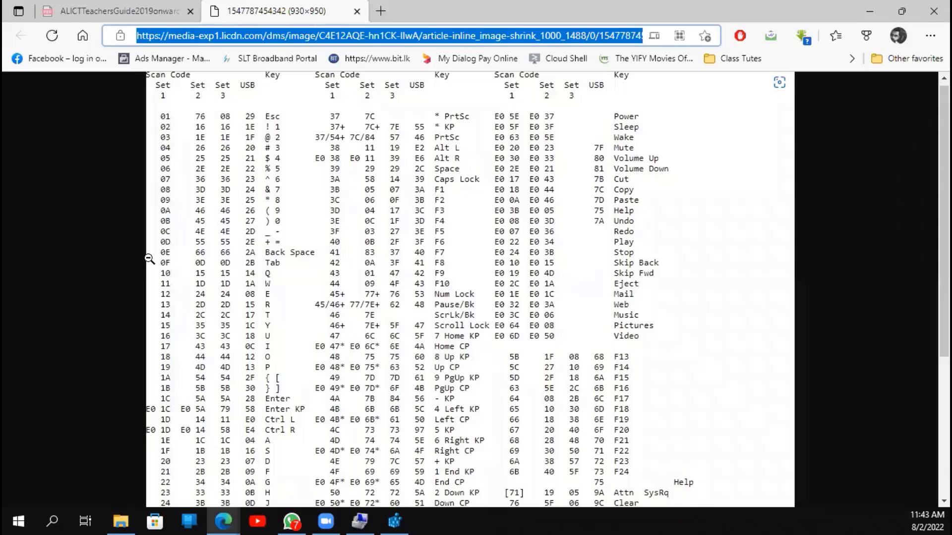
{"action": "key", "text": "alt+Tab"}
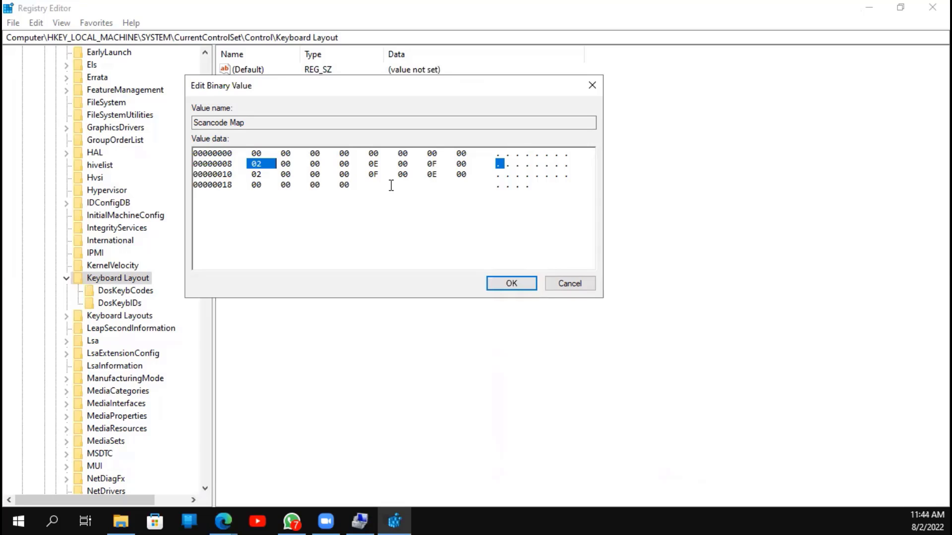
{"action": "left_click", "coordinate": [378, 164]}
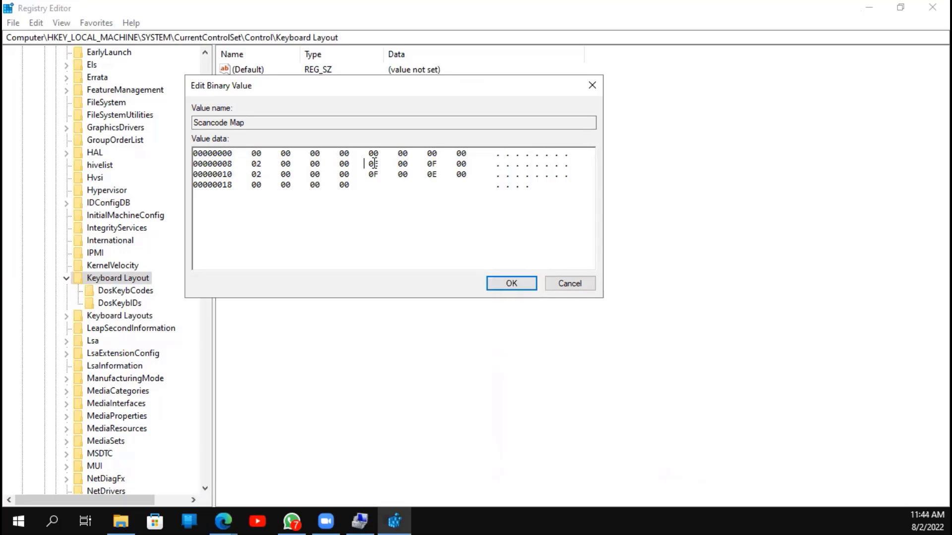
{"action": "left_click", "coordinate": [437, 163]}
{"action": "left_click", "coordinate": [591, 85]}
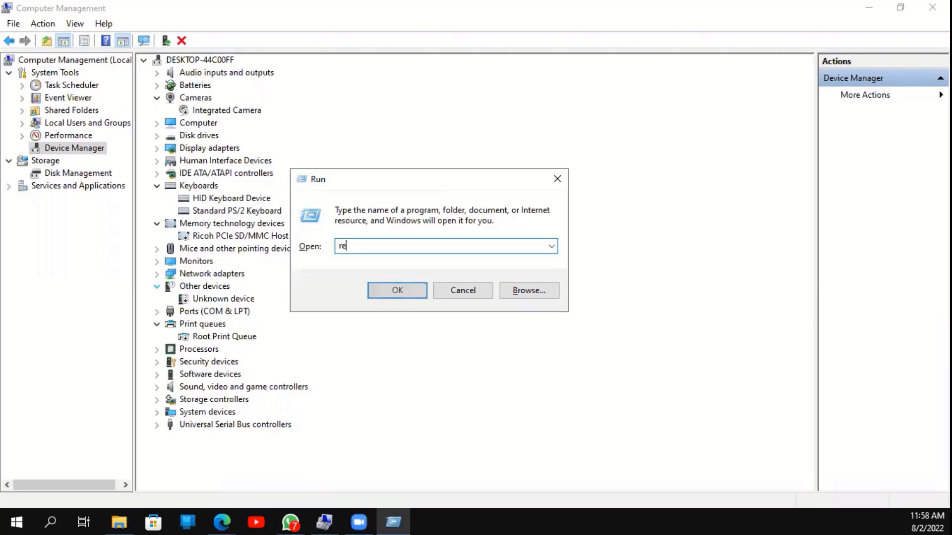
- Open Registry Editor by running regedit
{"action": "type", "text": "ege"}
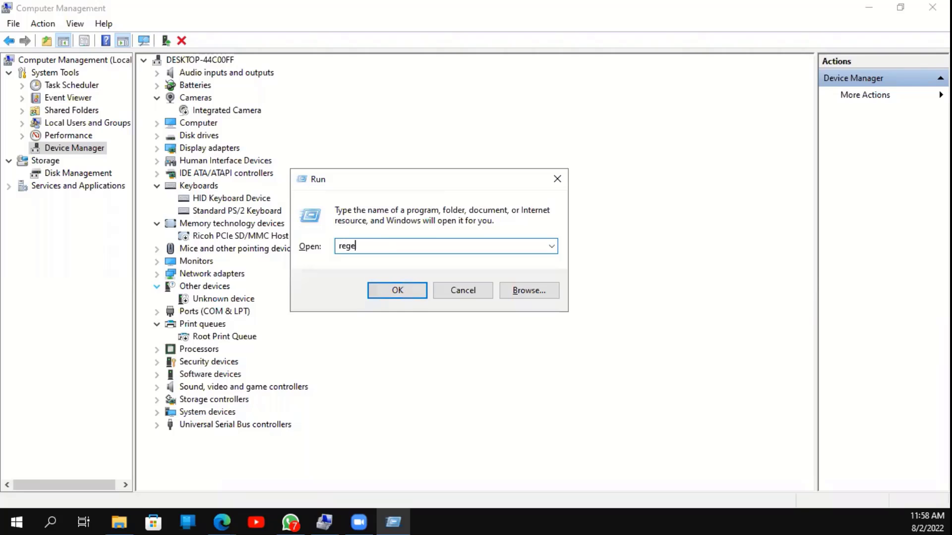
{"action": "type", "text": "dit"}
{"action": "key", "text": "Return"}
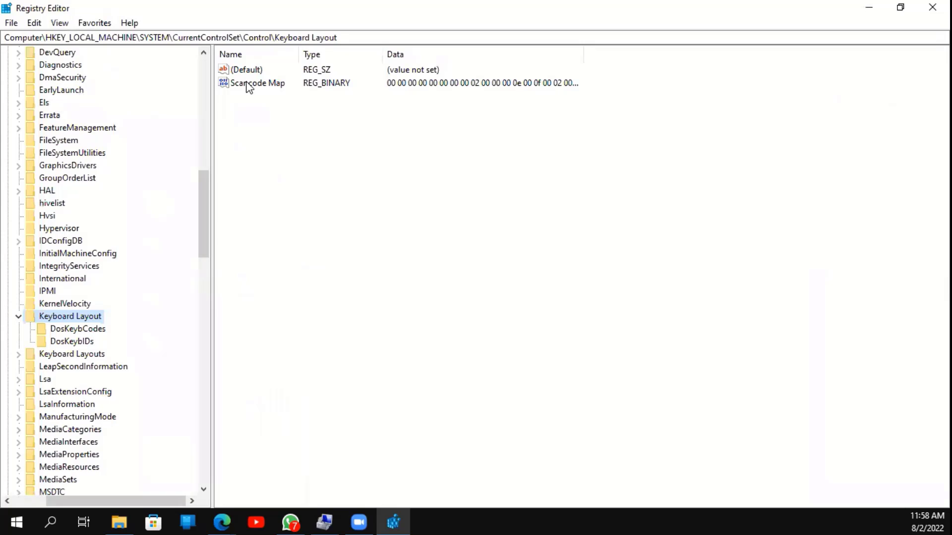
- Inspect the Scancode Map entry and the value types that can be created under Keyboard Layout, and close Registry Editor
{"action": "left_click", "coordinate": [249, 85]}
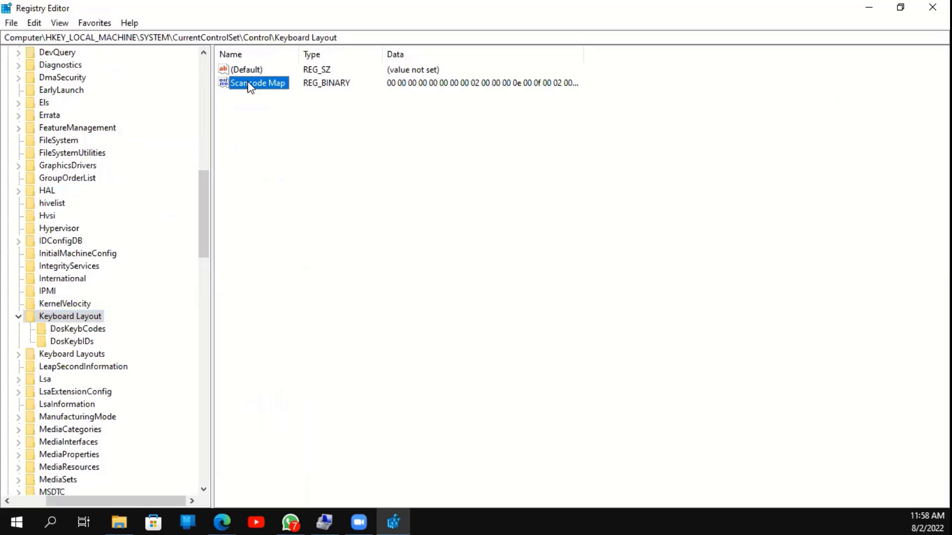
{"action": "left_click", "coordinate": [266, 117]}
{"action": "left_click", "coordinate": [249, 83]}
{"action": "right_click", "coordinate": [476, 180]}
{"action": "mouse_move", "coordinate": [529, 186]}
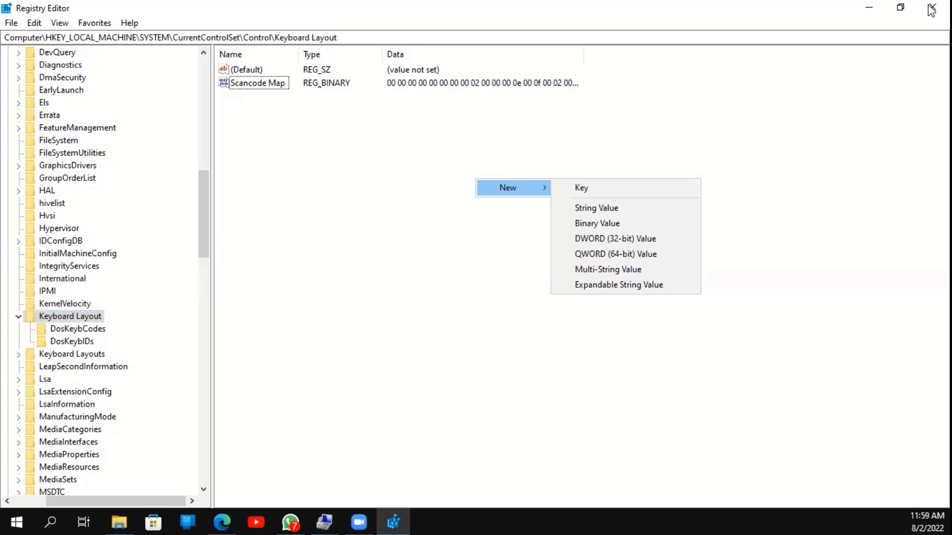
{"action": "left_click", "coordinate": [382, 183]}
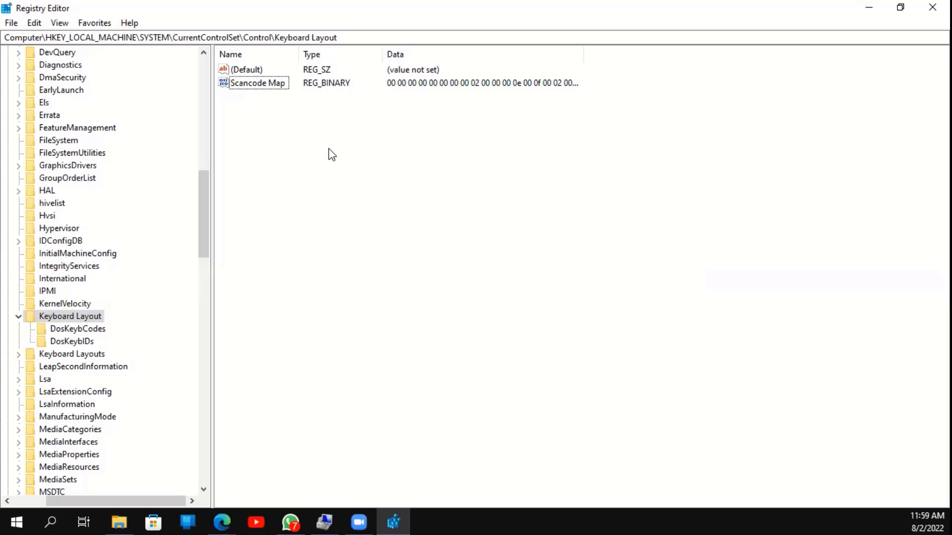
{"action": "left_click", "coordinate": [932, 7]}
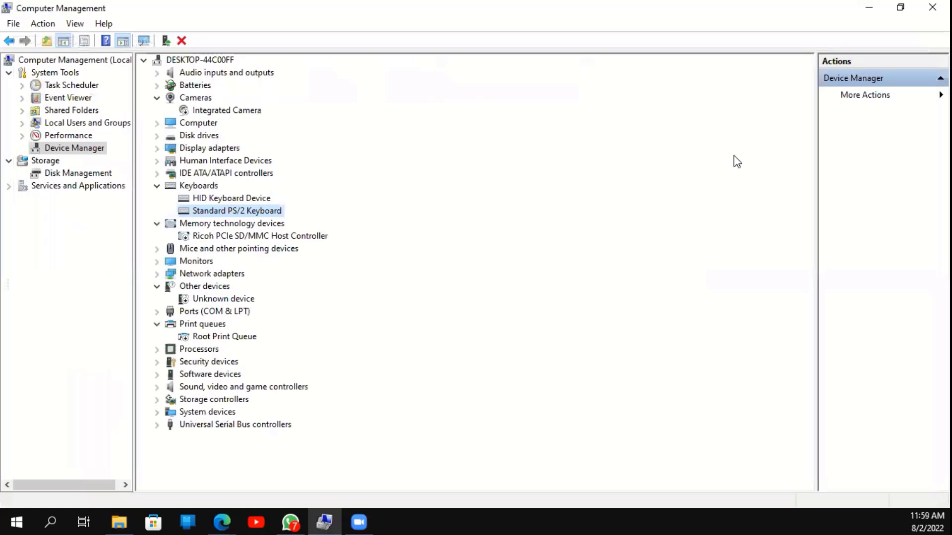